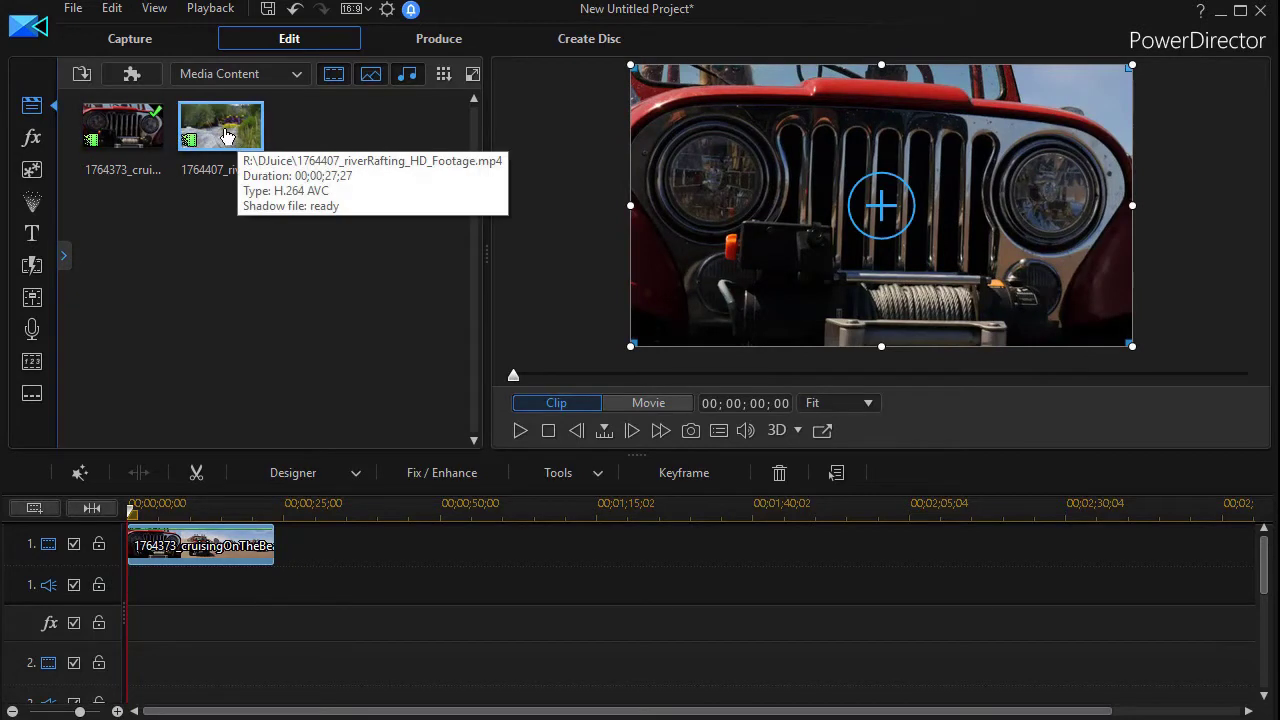
# Place the 1764407_riverRafting_HD_Footage clip at the start of video tracks 2 and 3
pyautogui.moveTo(230, 137); pyautogui.dragTo(120, 671)
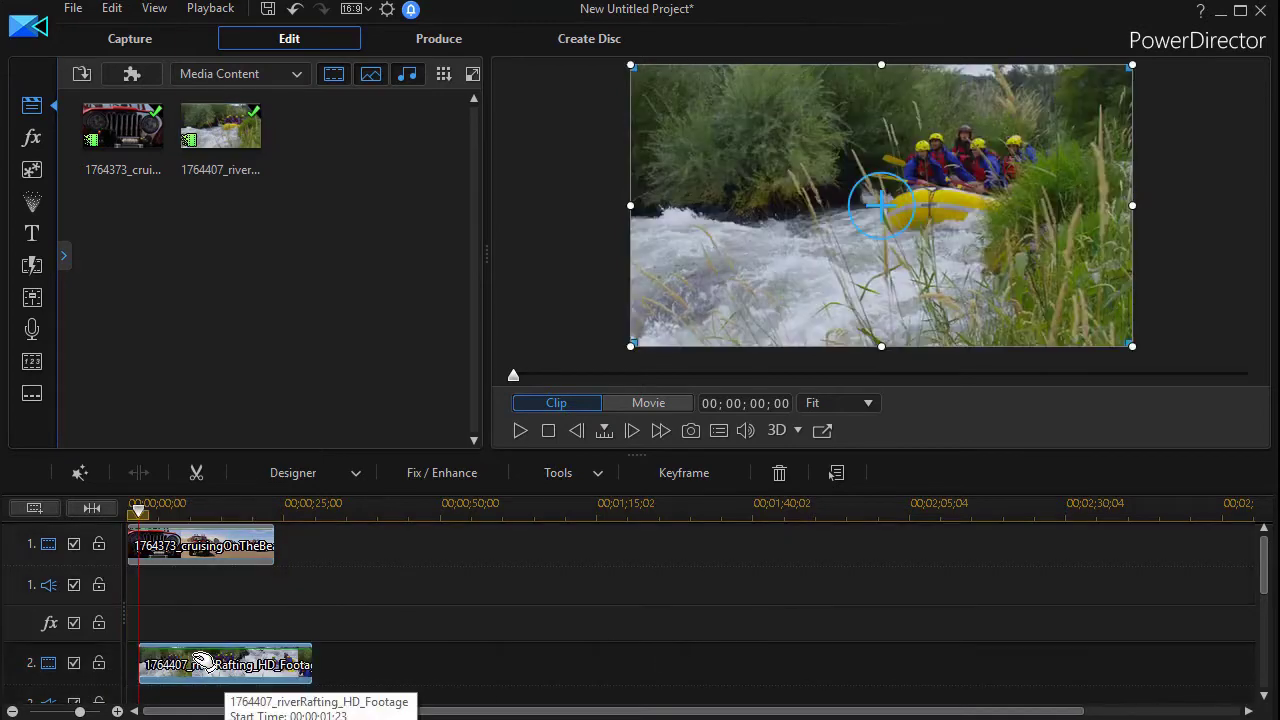
pyautogui.scroll(-1, 177, 676)
pyautogui.click(560, 663)
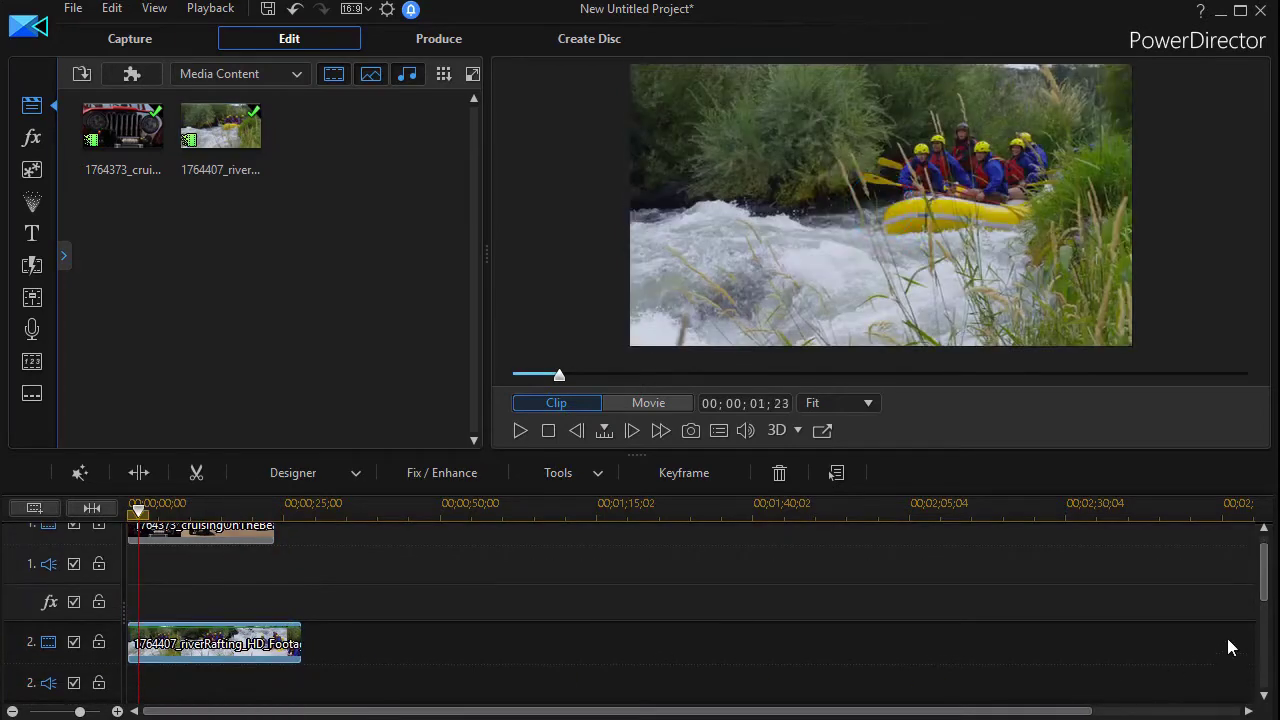
pyautogui.moveTo(1266, 577); pyautogui.dragTo(1262, 618)
pyautogui.moveTo(221, 128); pyautogui.dragTo(114, 670)
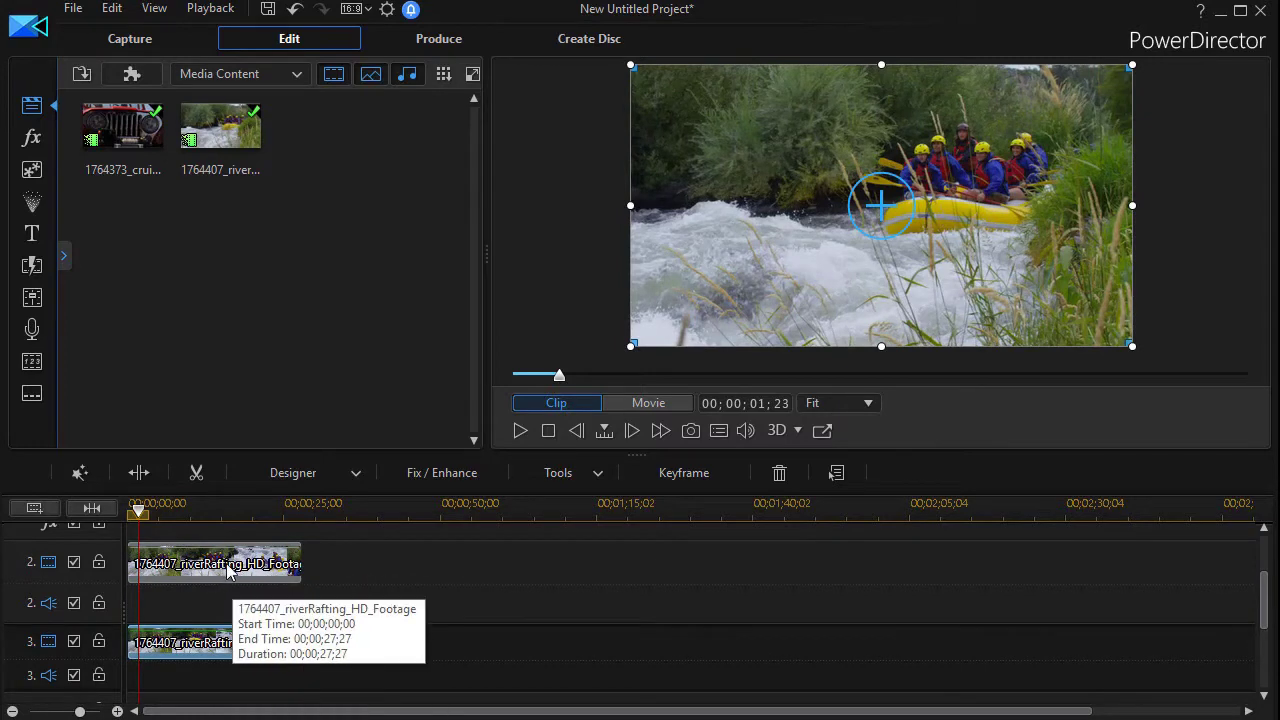
# Select the track-2 rafting clip and open Designer > Mask Designer
pyautogui.click(230, 569)
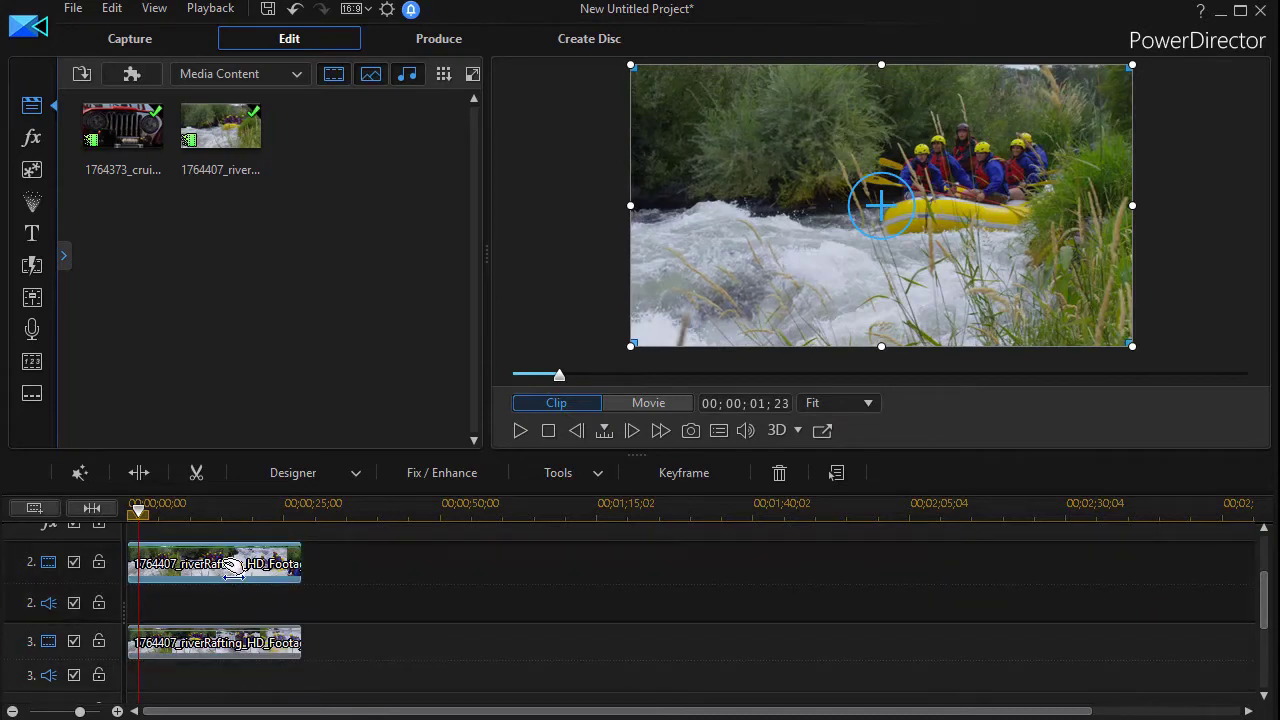
pyautogui.click(355, 473)
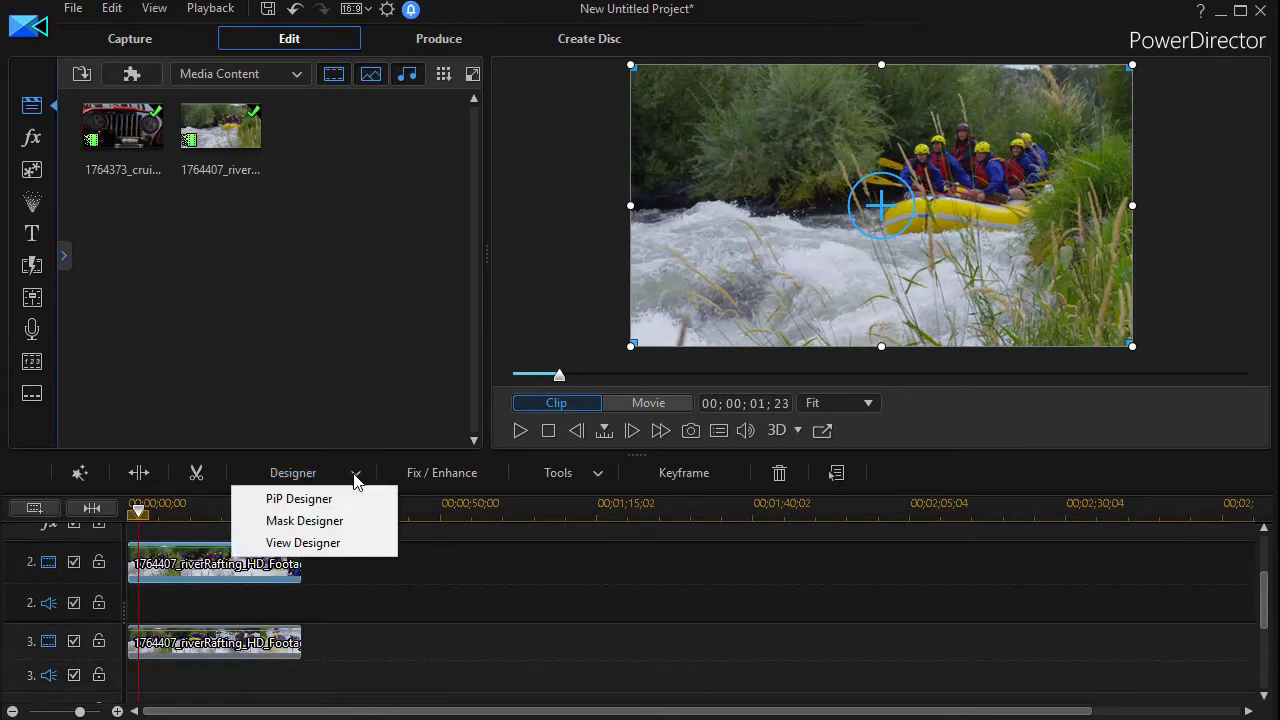
pyautogui.click(363, 530)
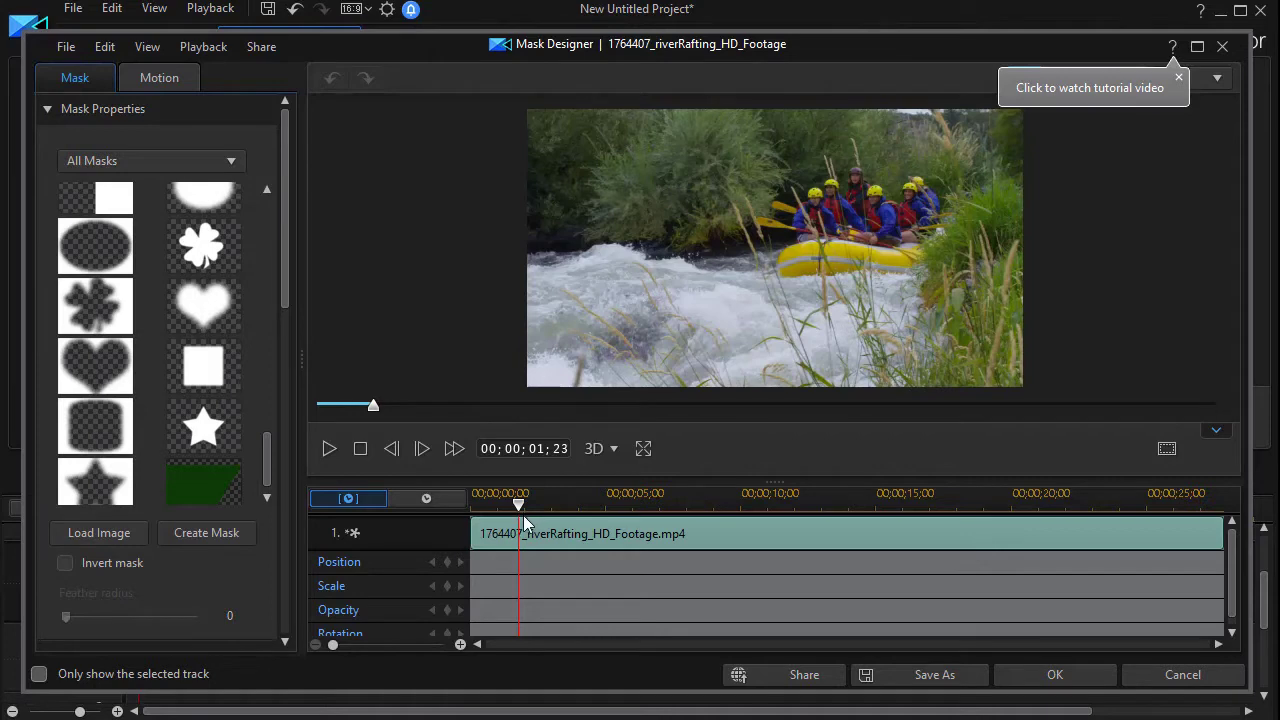
# Apply a rectangular mask and show a 2 x 2 grid over the preview
pyautogui.moveTo(270, 457); pyautogui.dragTo(262, 144)
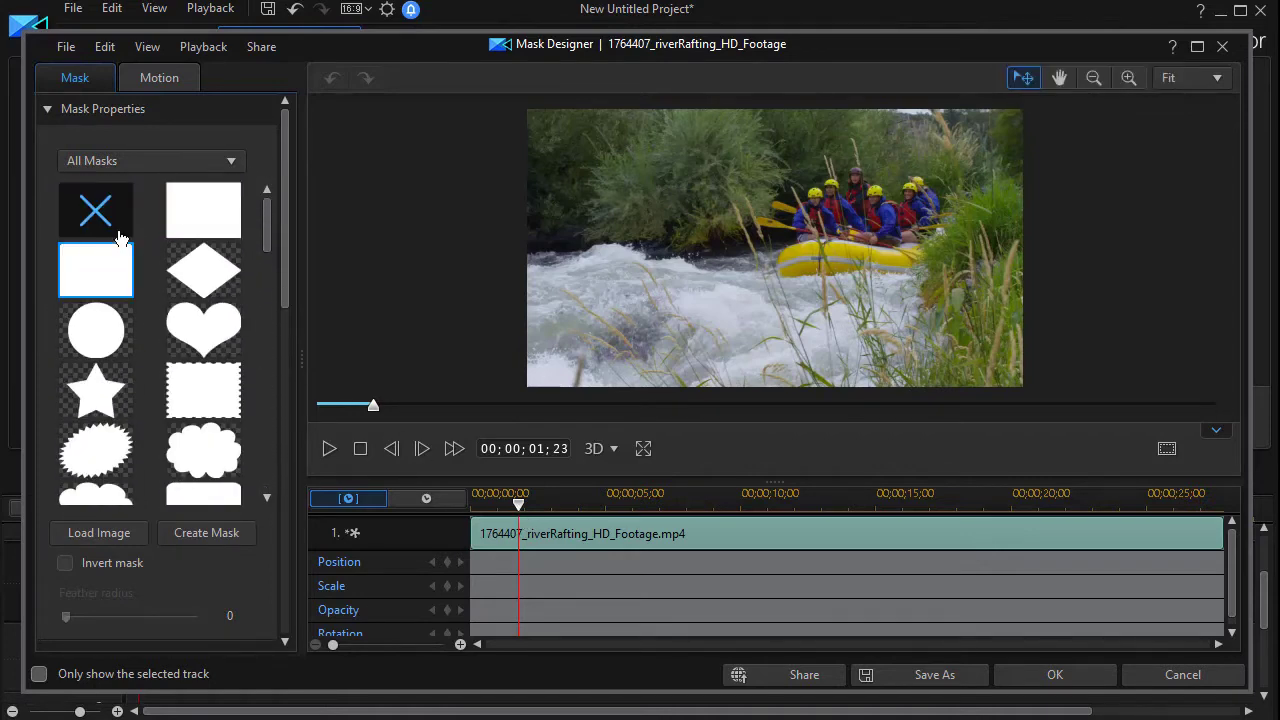
pyautogui.click(214, 209)
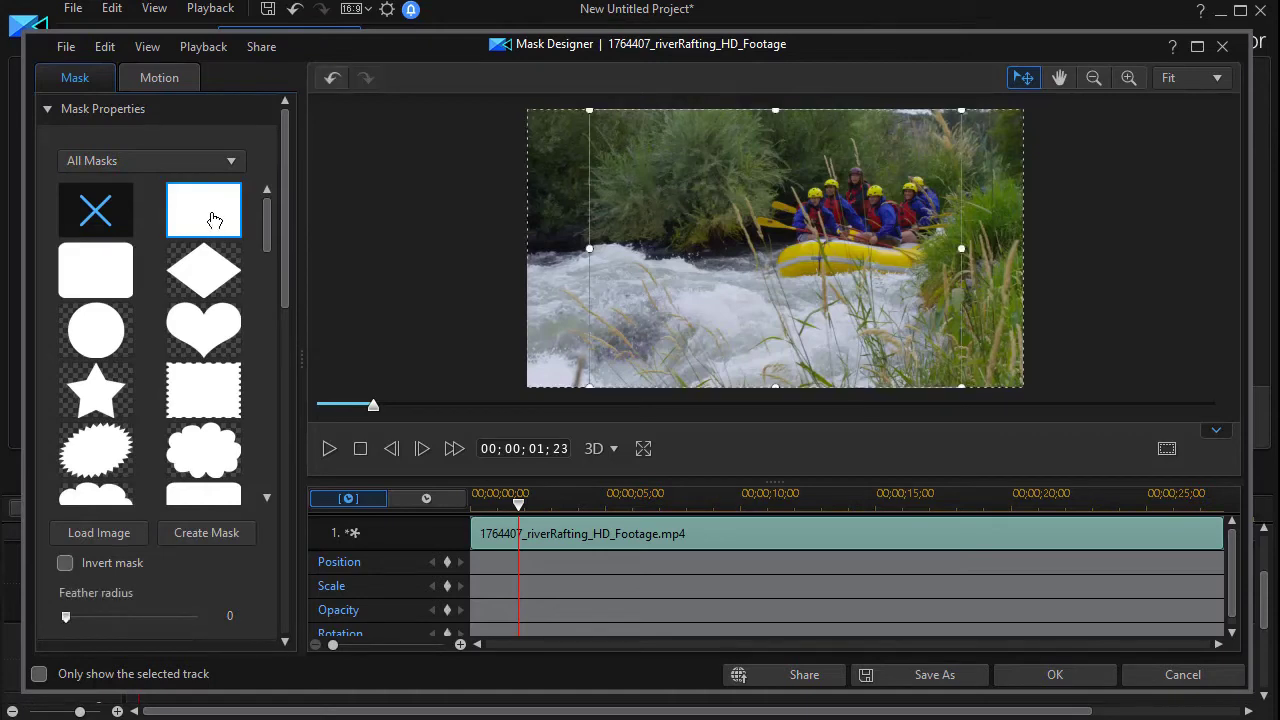
pyautogui.click(1167, 450)
pyautogui.moveTo(1189, 511)
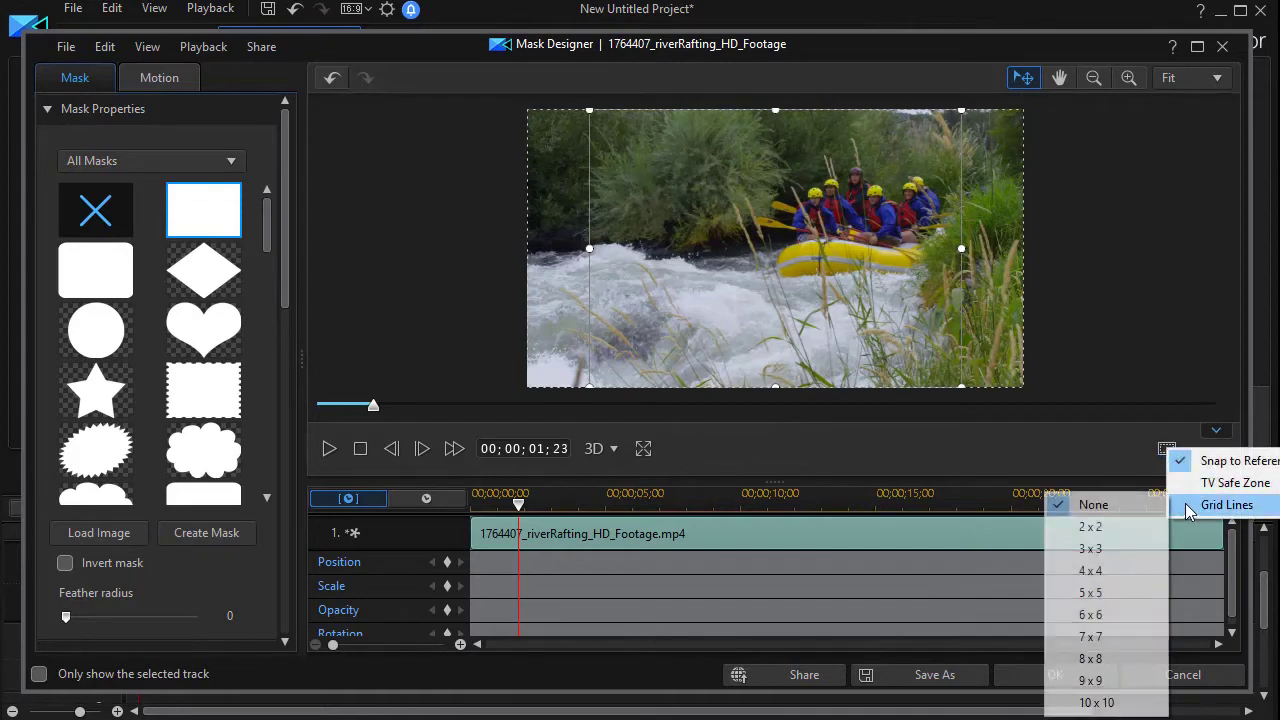
pyautogui.click(1128, 530)
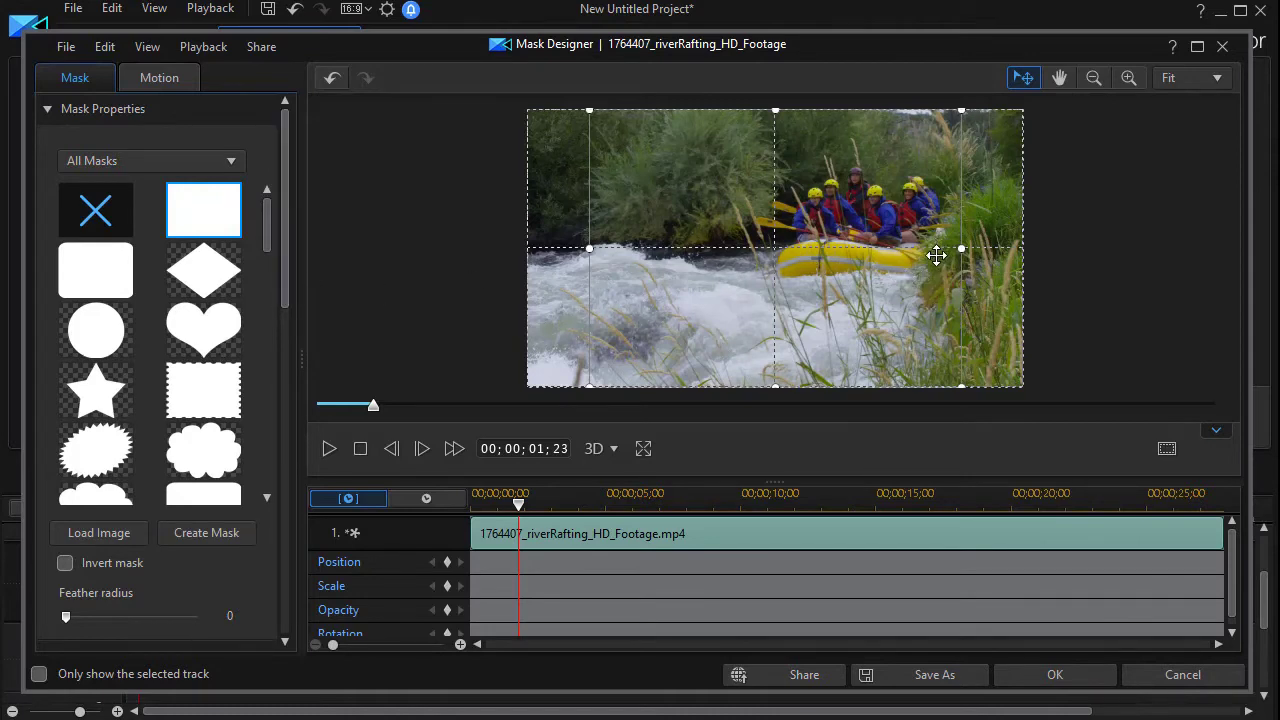
# Unlock the mask aspect ratio and size the mask to the left half (X 0.250), then apply
pyautogui.moveTo(285, 277); pyautogui.dragTo(276, 469)
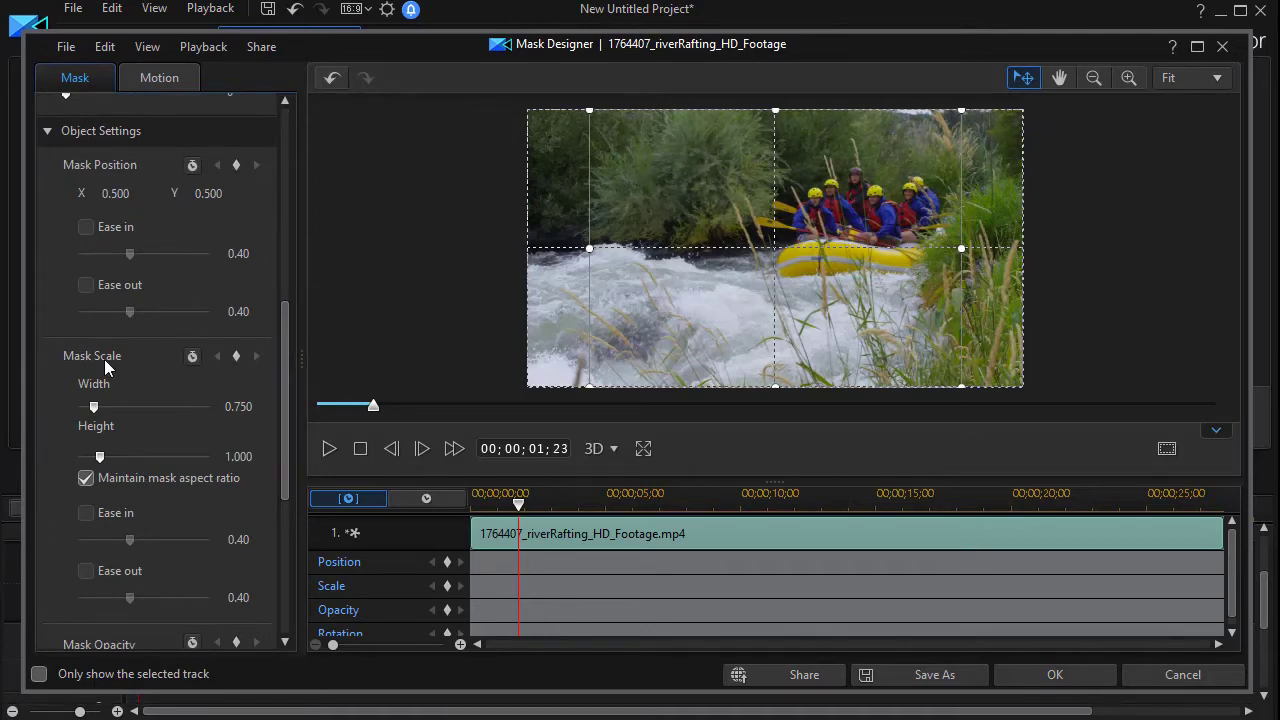
pyautogui.click(86, 479)
pyautogui.moveTo(959, 250); pyautogui.dragTo(768, 272)
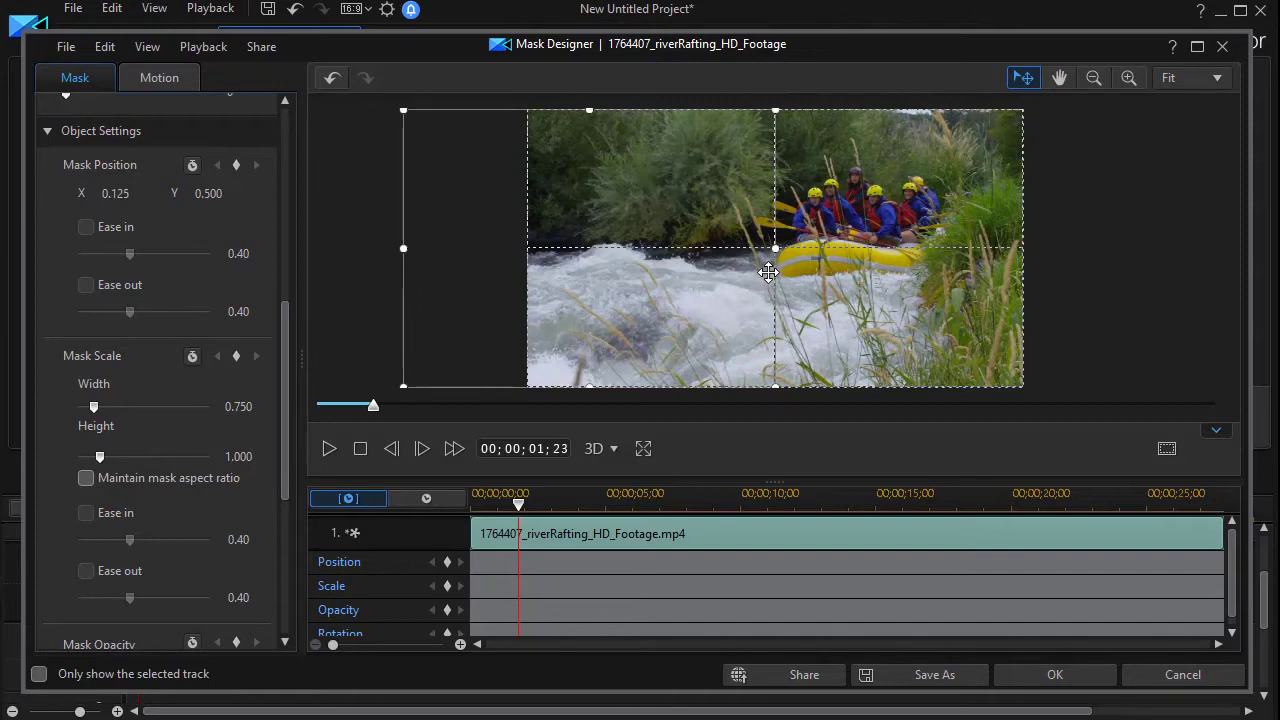
pyautogui.moveTo(402, 249); pyautogui.dragTo(529, 263)
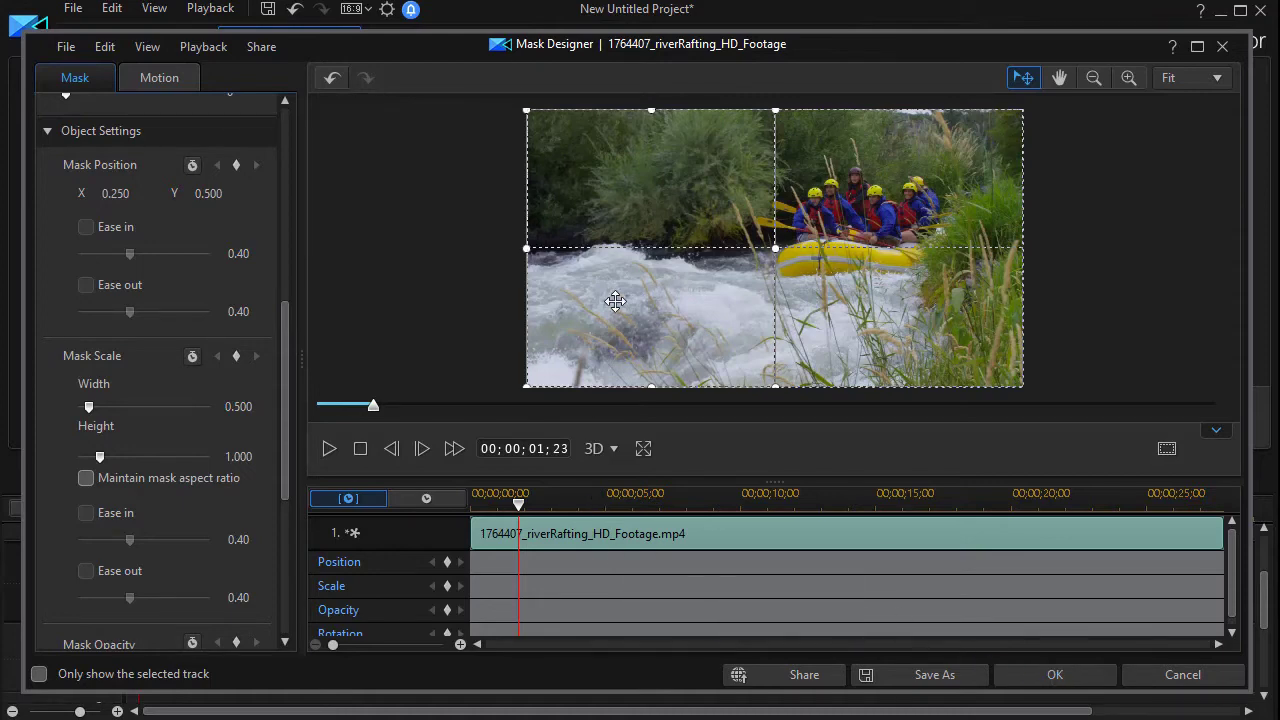
pyautogui.click(1055, 675)
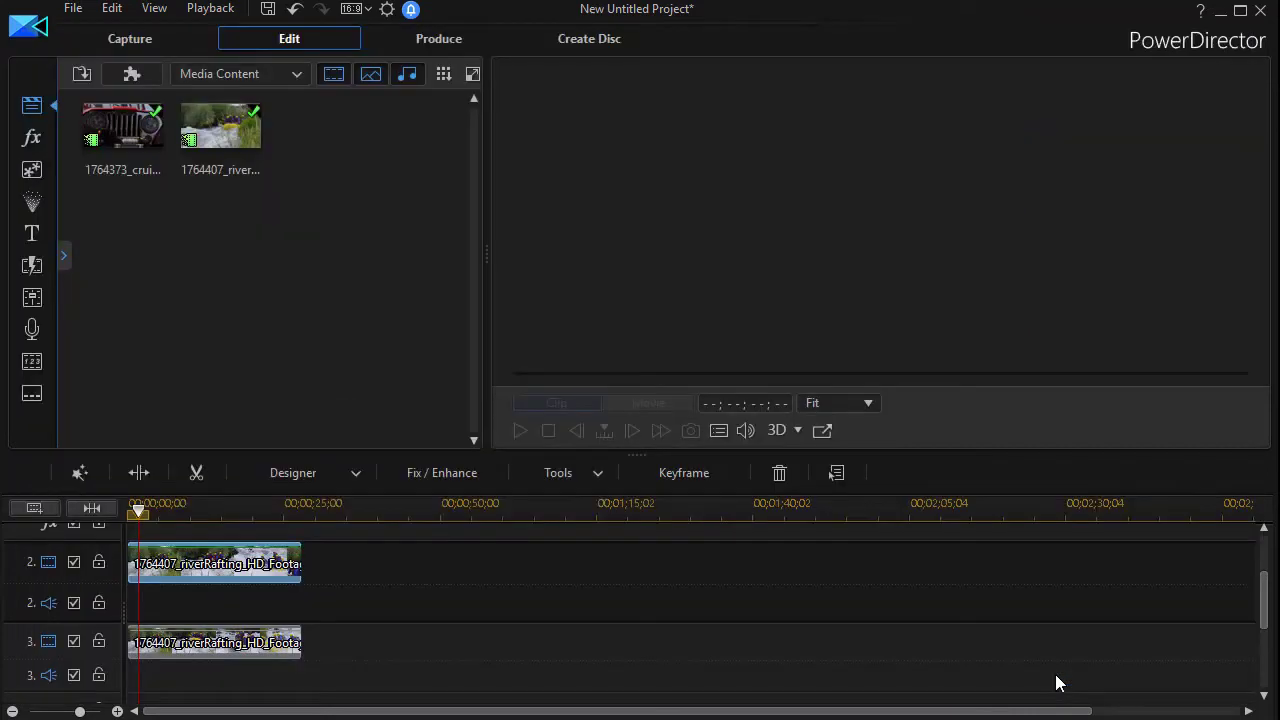
# Open Mask Designer for the track-3 rafting clip with a 2 x 2 preview grid
pyautogui.click(256, 650)
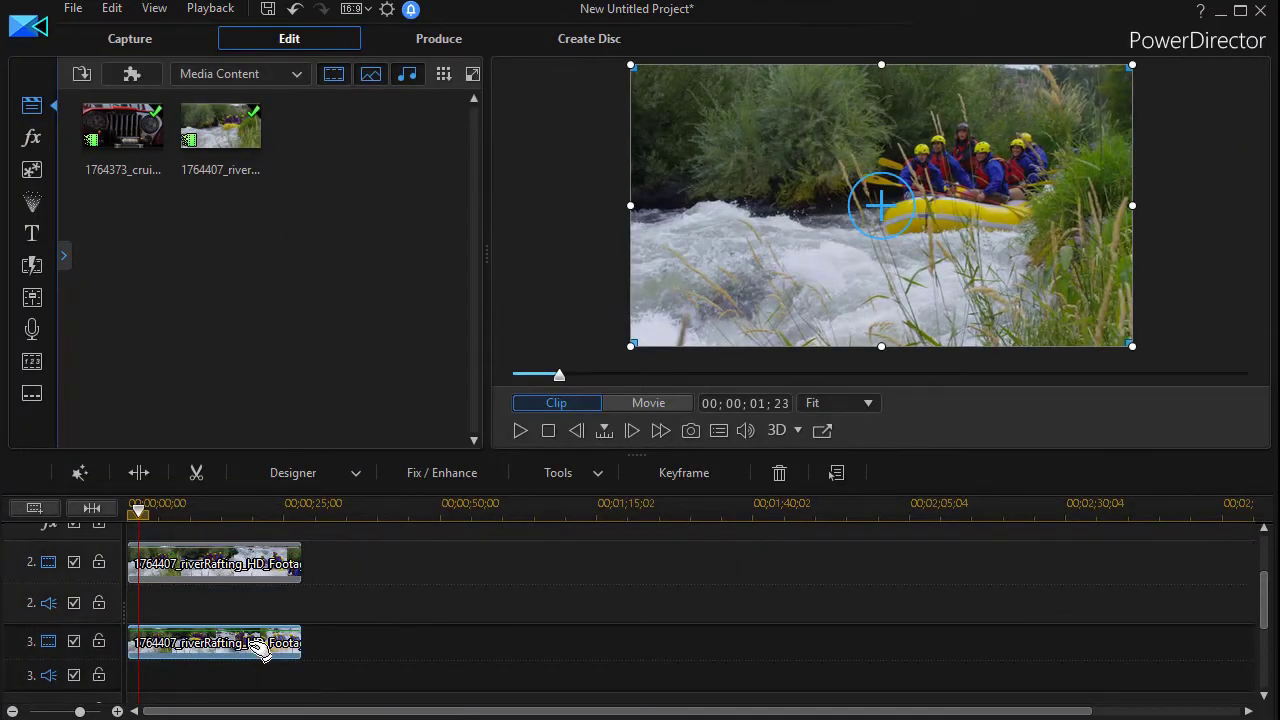
pyautogui.click(353, 476)
pyautogui.click(341, 521)
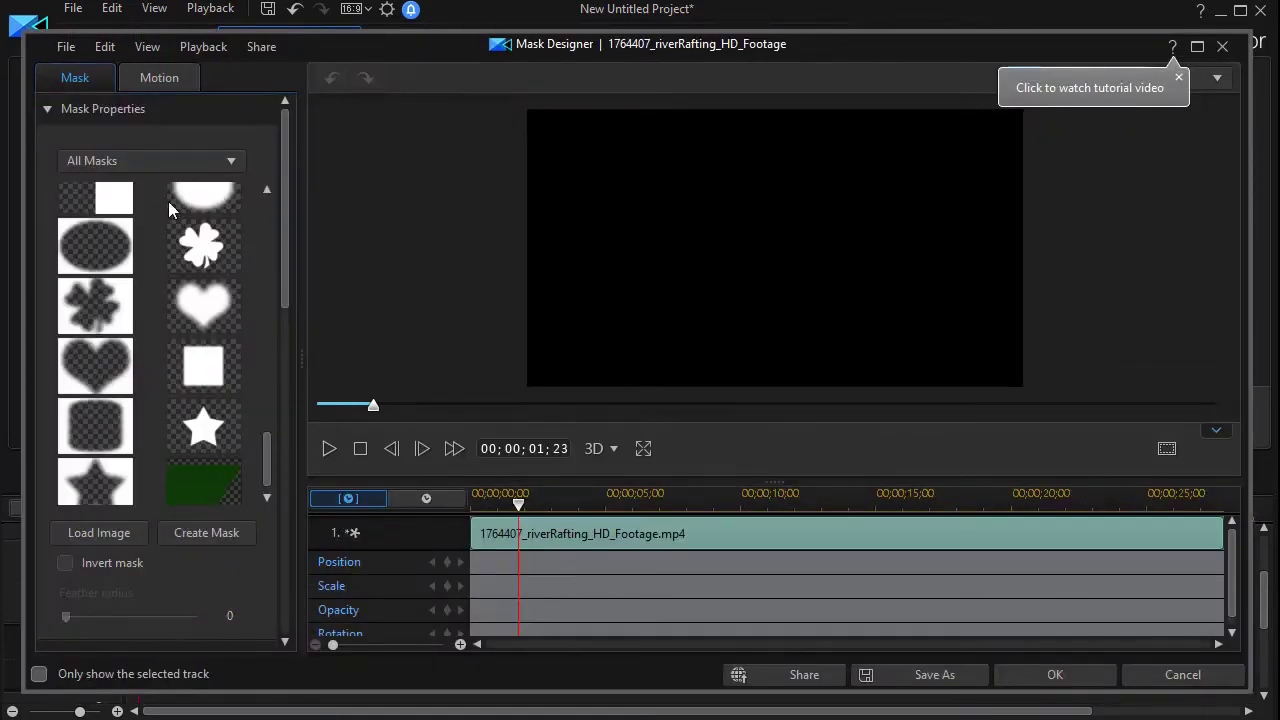
pyautogui.moveTo(266, 450); pyautogui.dragTo(270, 133)
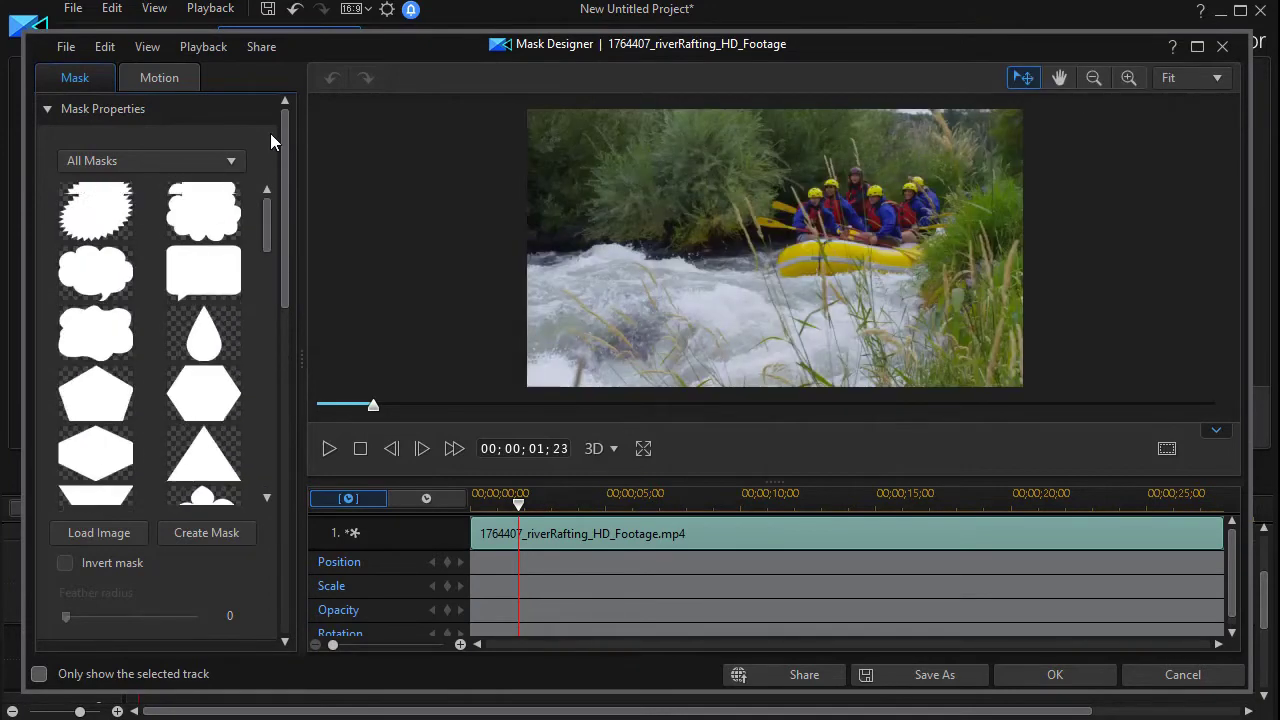
pyautogui.click(1167, 448)
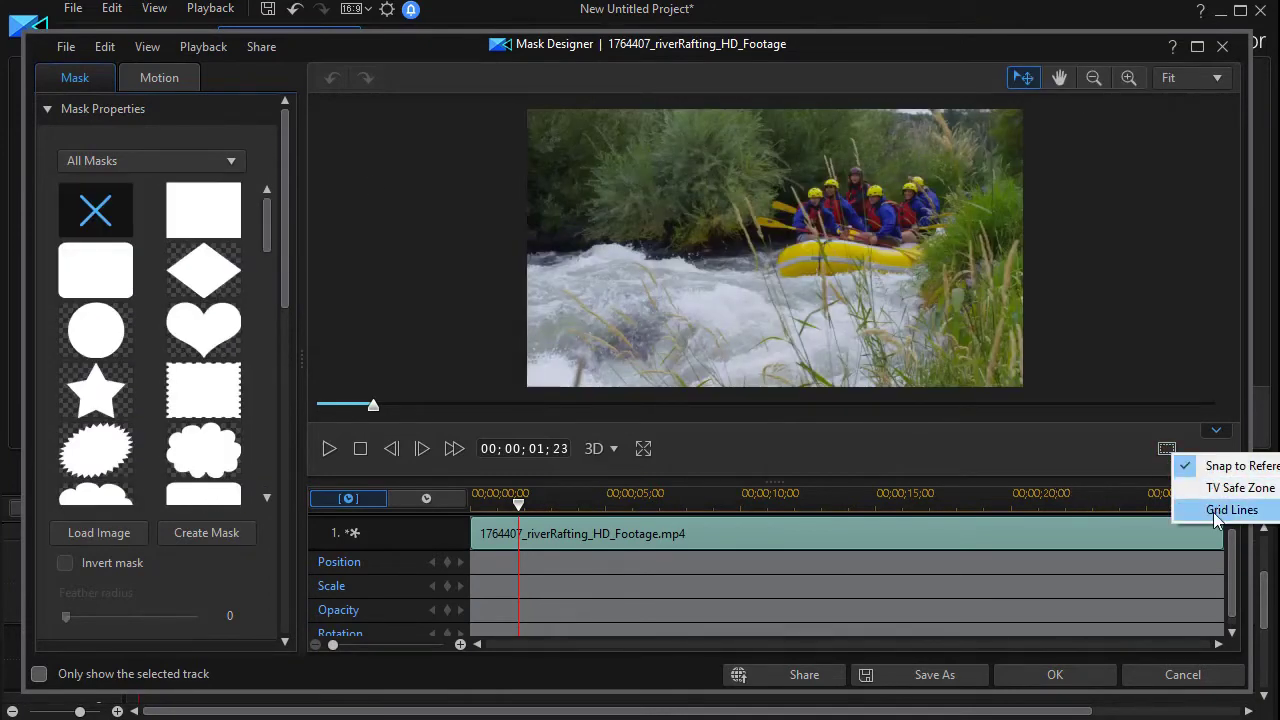
pyautogui.moveTo(1200, 518)
pyautogui.click(1096, 532)
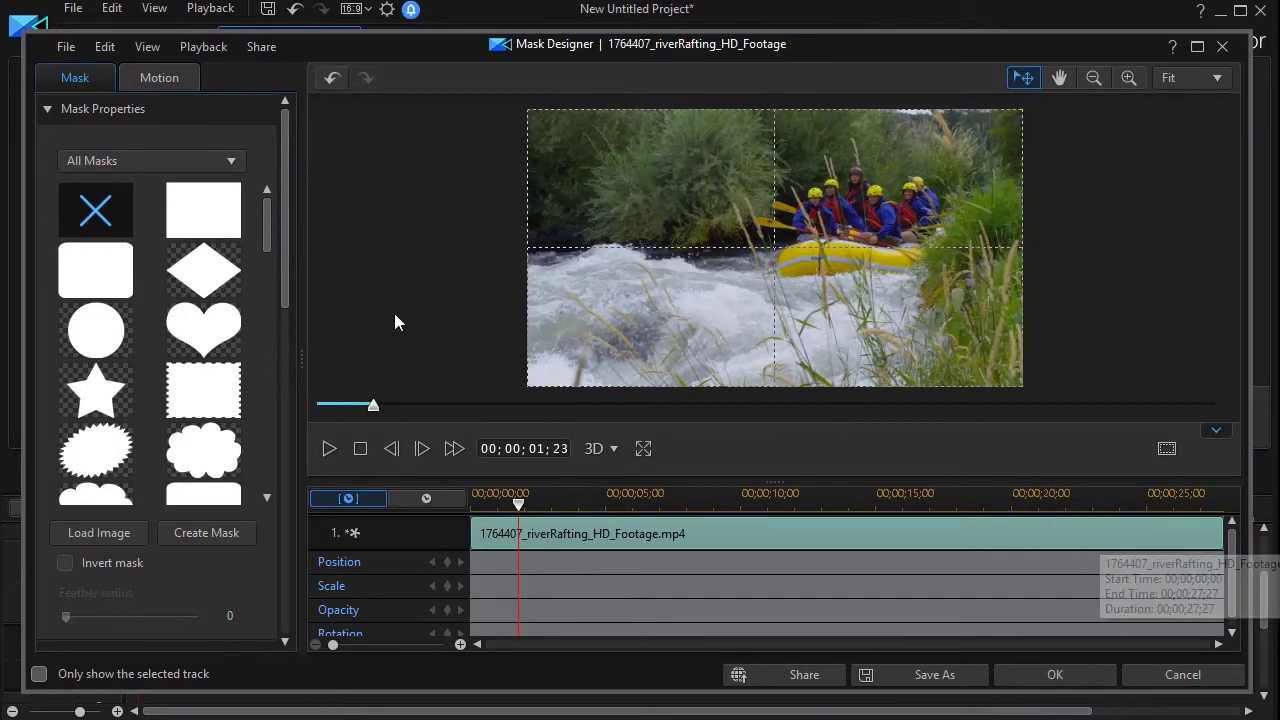
# Apply a rectangle mask sized to the right half (width 0.500, X 0.750), then apply
pyautogui.click(197, 209)
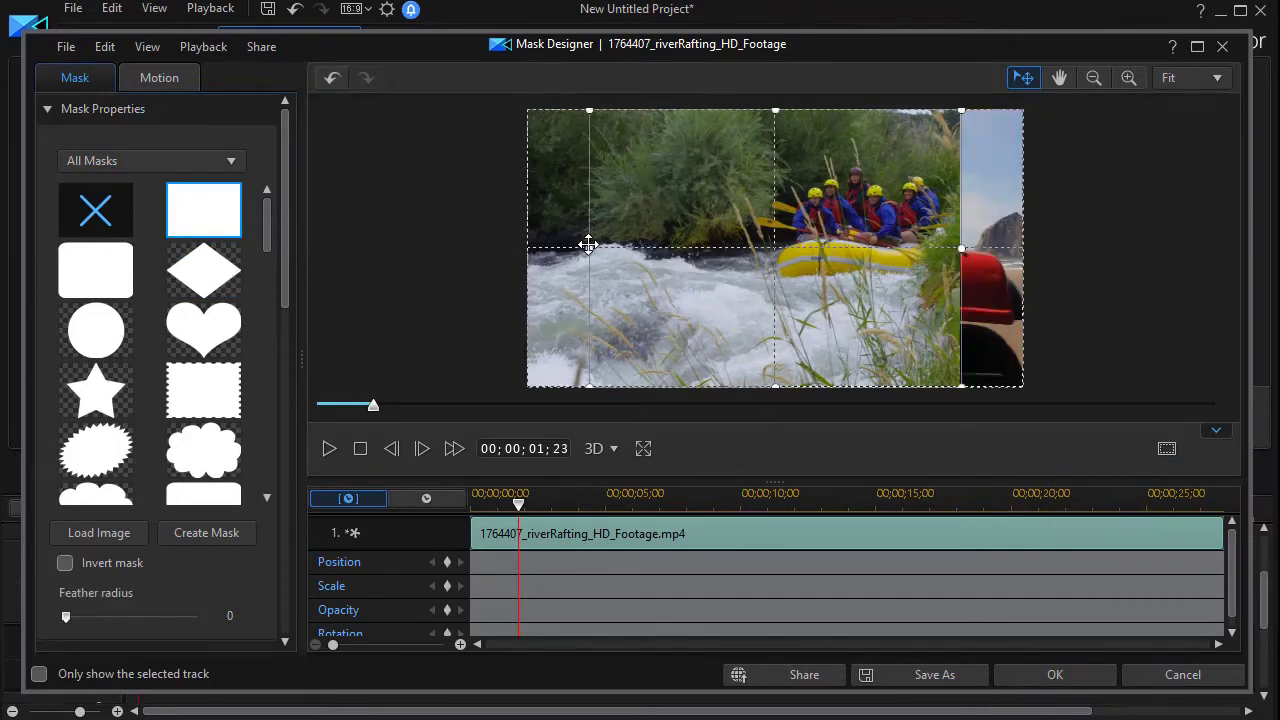
pyautogui.moveTo(591, 245); pyautogui.dragTo(941, 267)
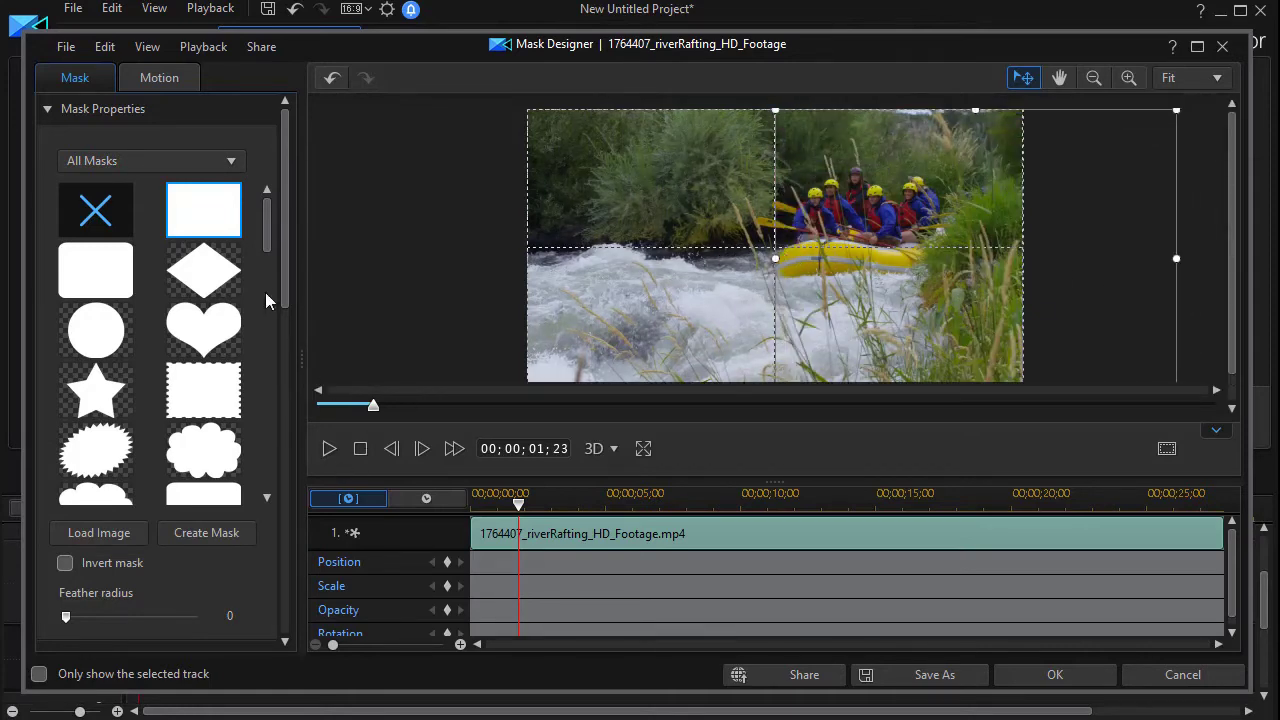
pyautogui.moveTo(284, 284); pyautogui.dragTo(291, 476)
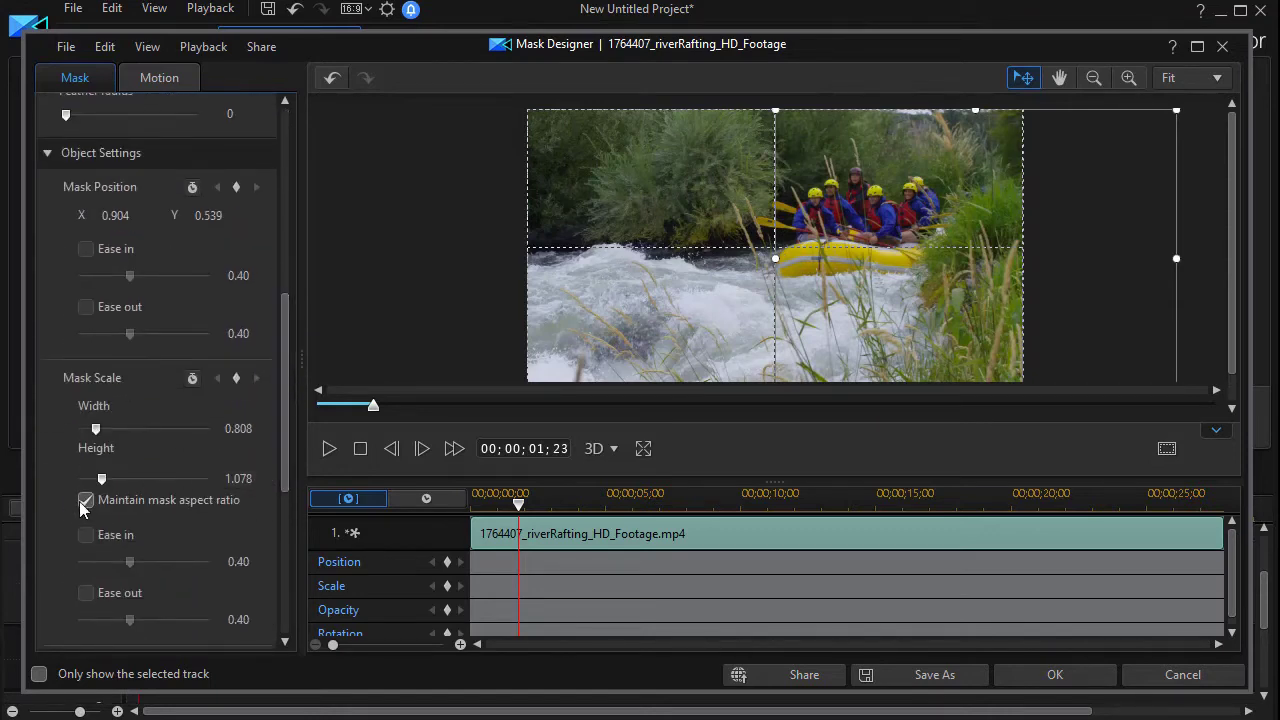
pyautogui.click(86, 546)
pyautogui.moveTo(1175, 257); pyautogui.dragTo(1023, 263)
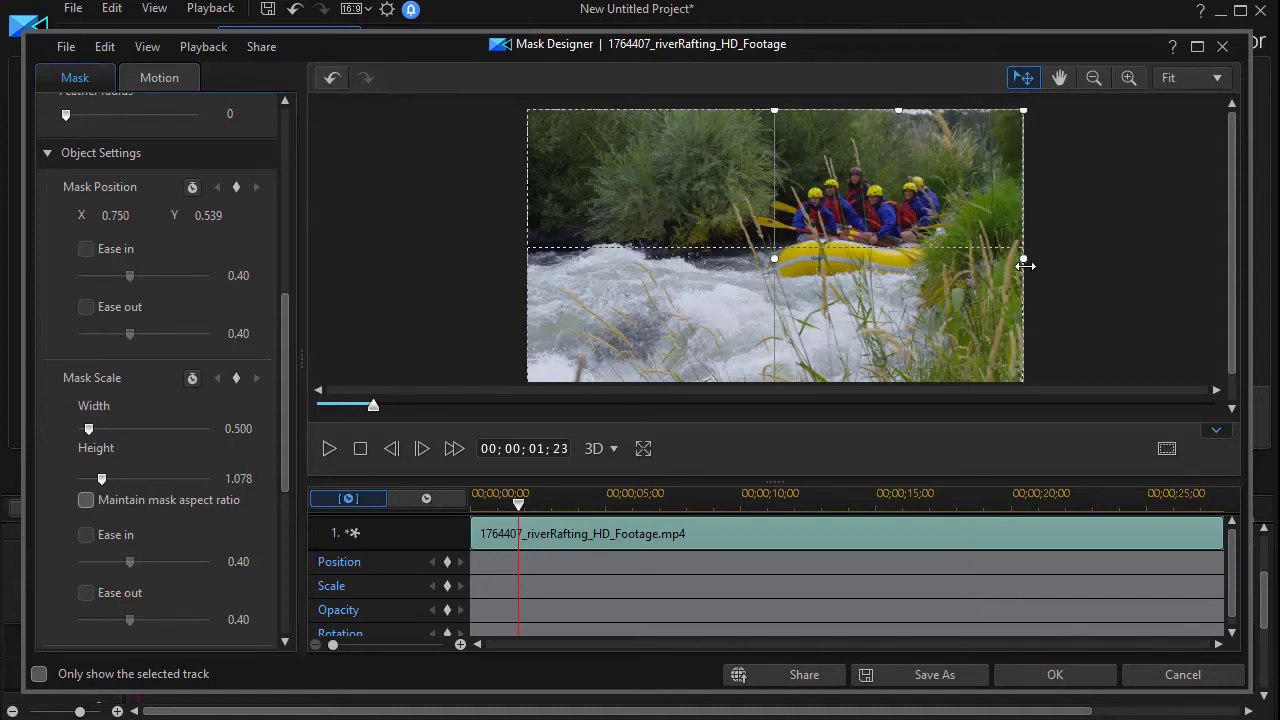
pyautogui.click(1056, 678)
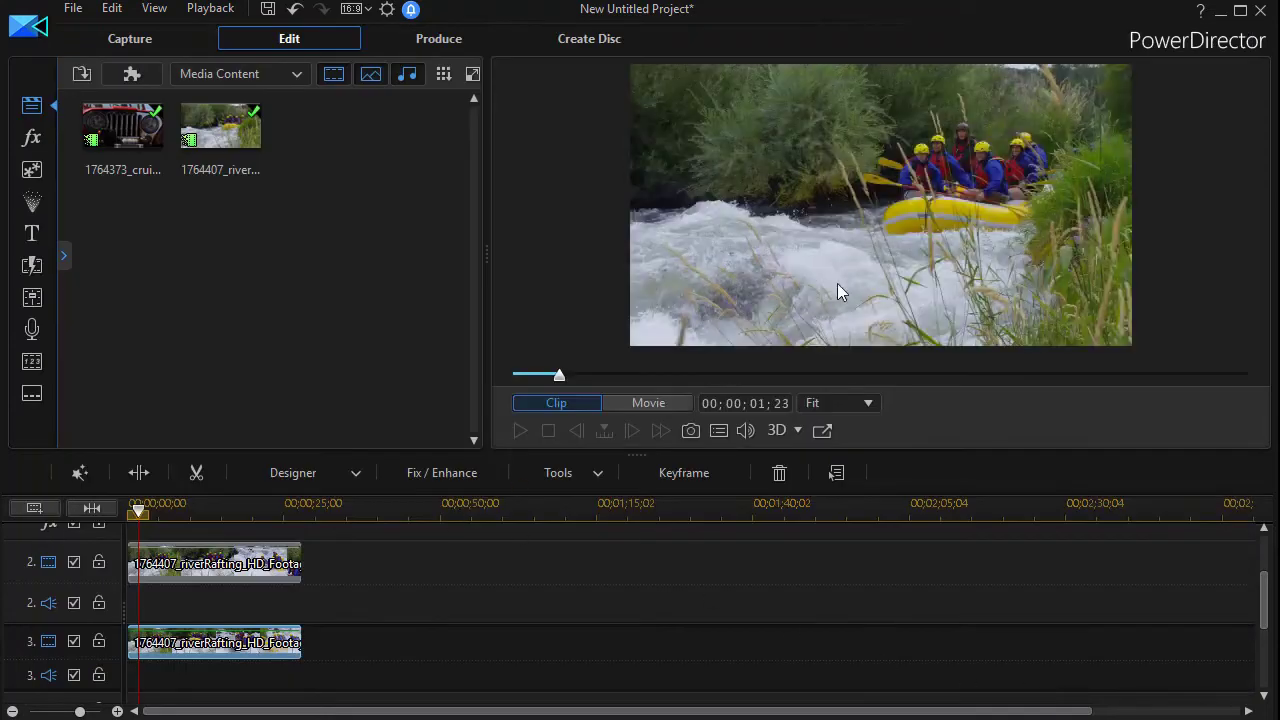
# Keyframe the track-2 clip centred at 2 s, sliding left to X -0.023 by 4 s
pyautogui.click(258, 568)
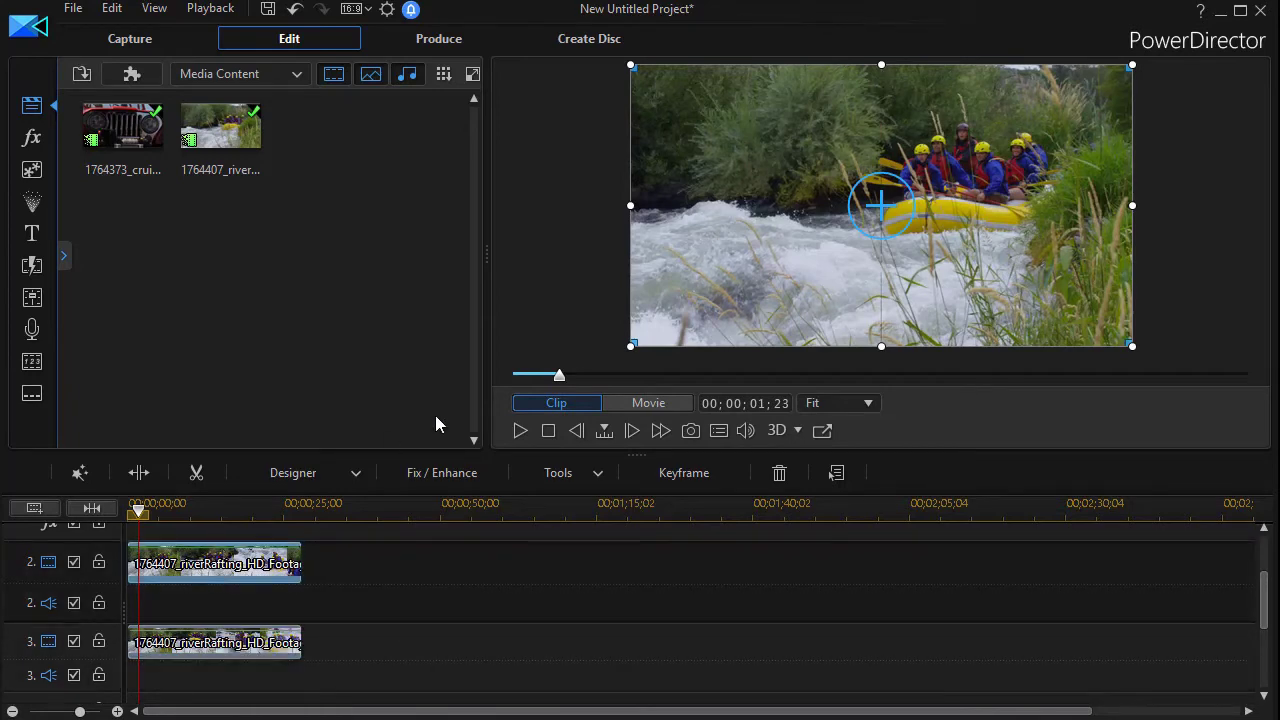
pyautogui.doubleClick(245, 570)
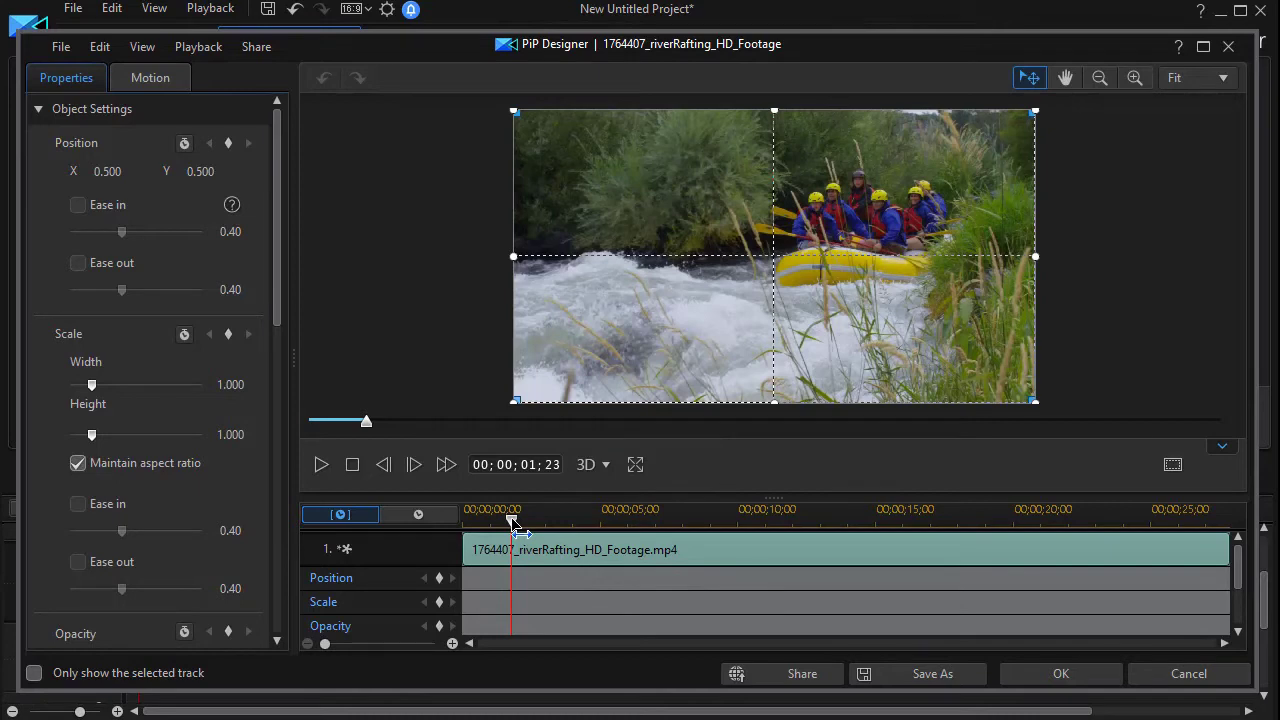
pyautogui.moveTo(513, 520); pyautogui.dragTo(520, 522)
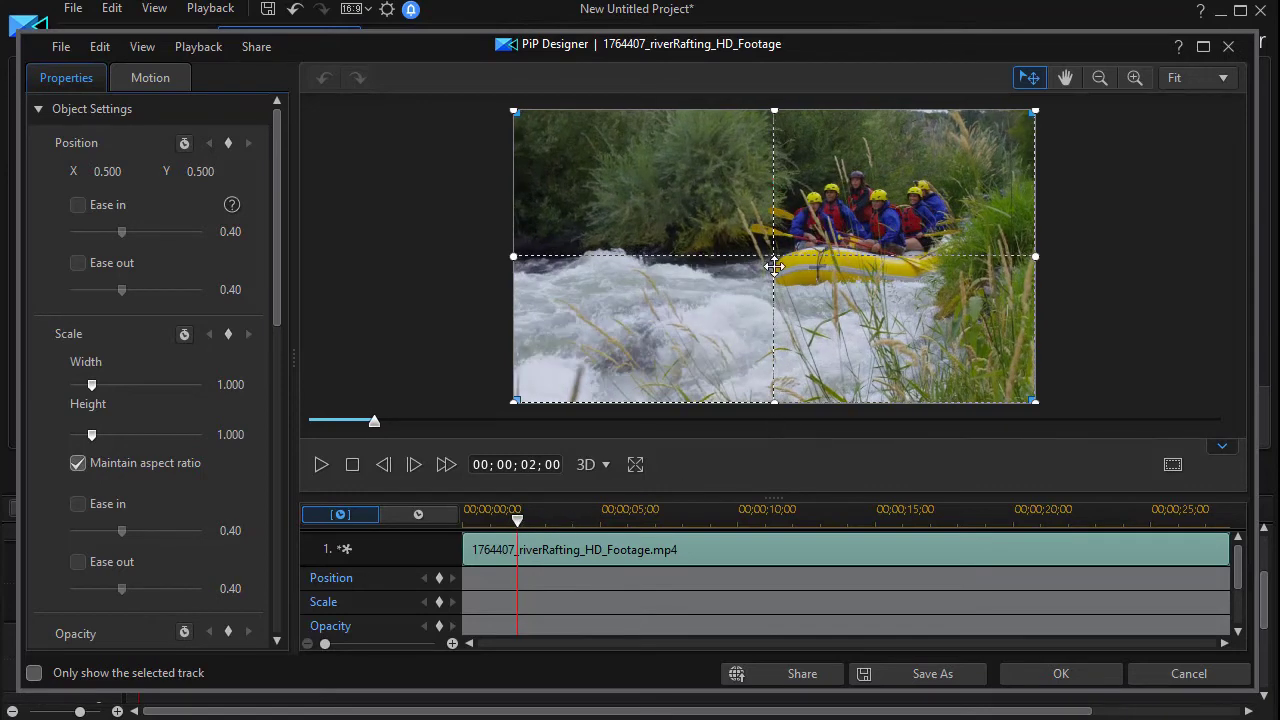
pyautogui.click(439, 578)
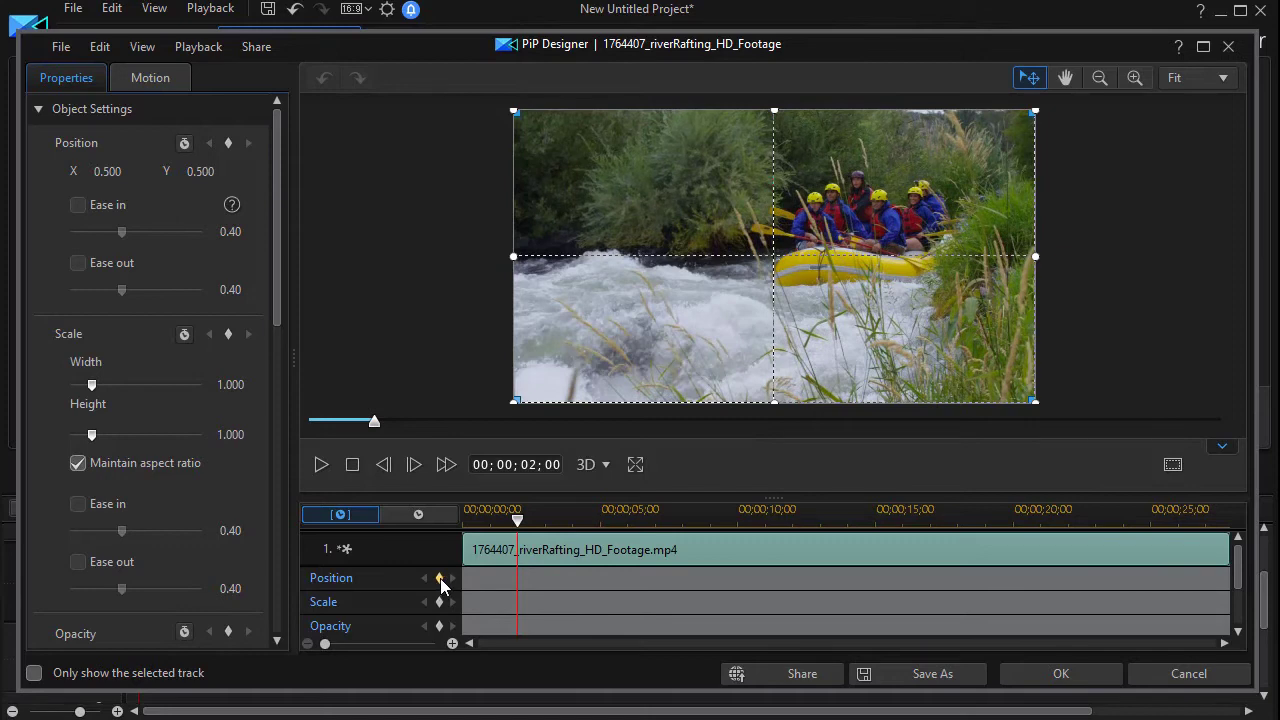
pyautogui.click(439, 579)
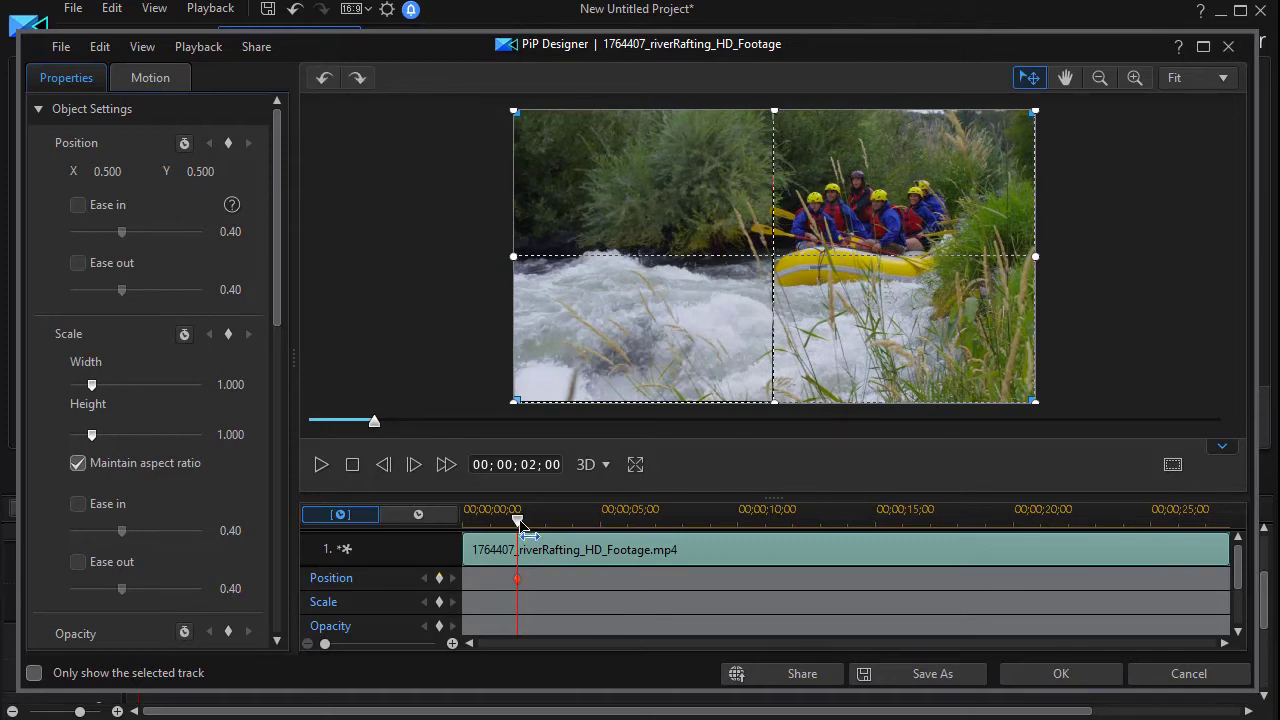
pyautogui.moveTo(521, 527); pyautogui.dragTo(572, 537)
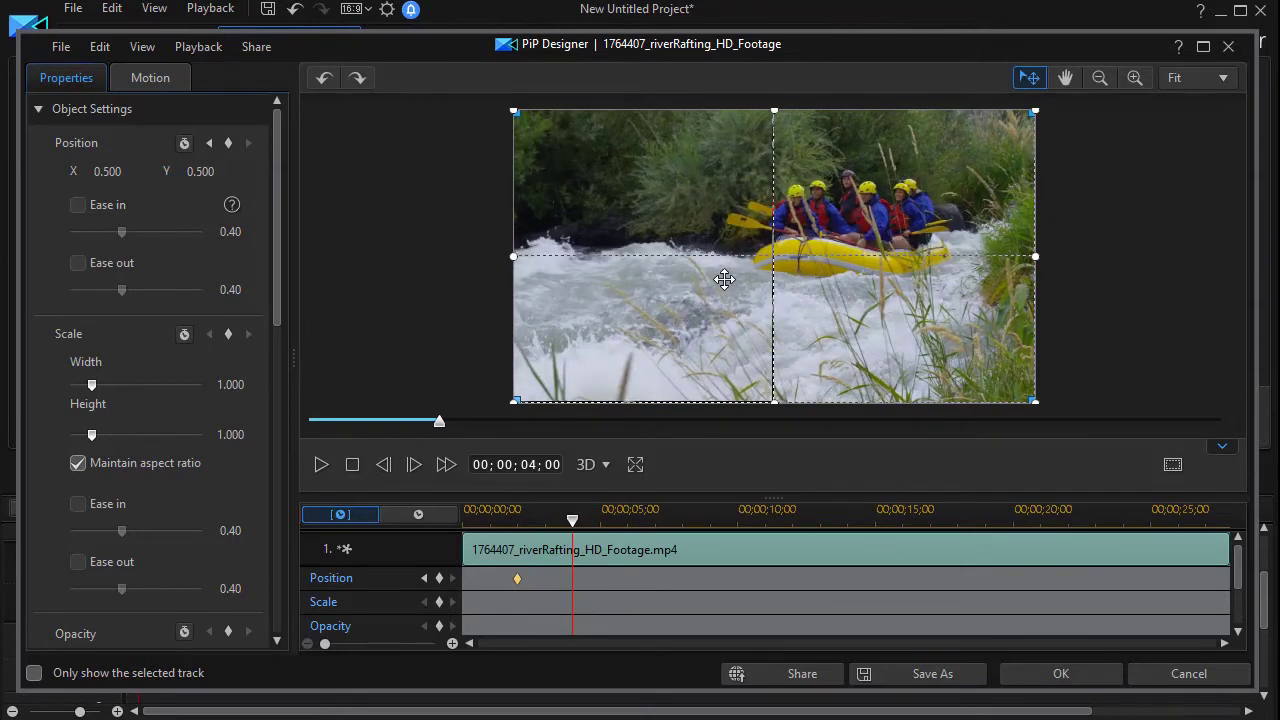
pyautogui.moveTo(724, 280); pyautogui.dragTo(450, 278)
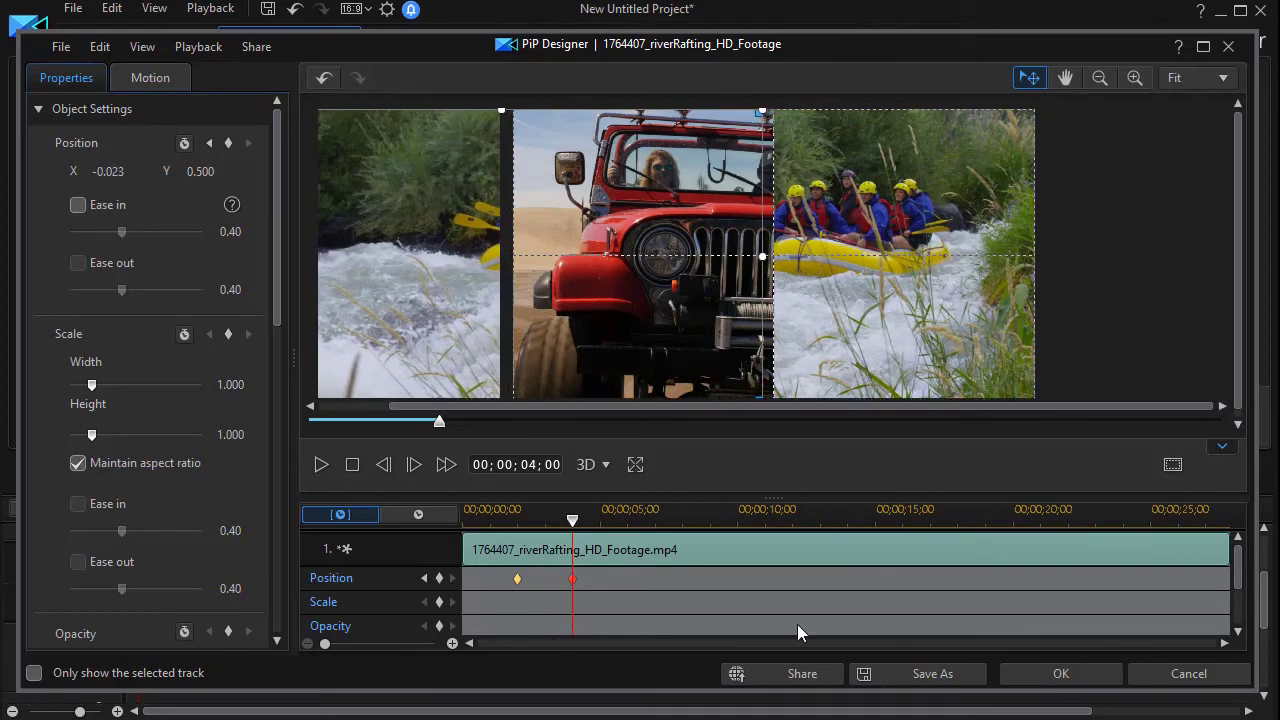
pyautogui.click(1058, 674)
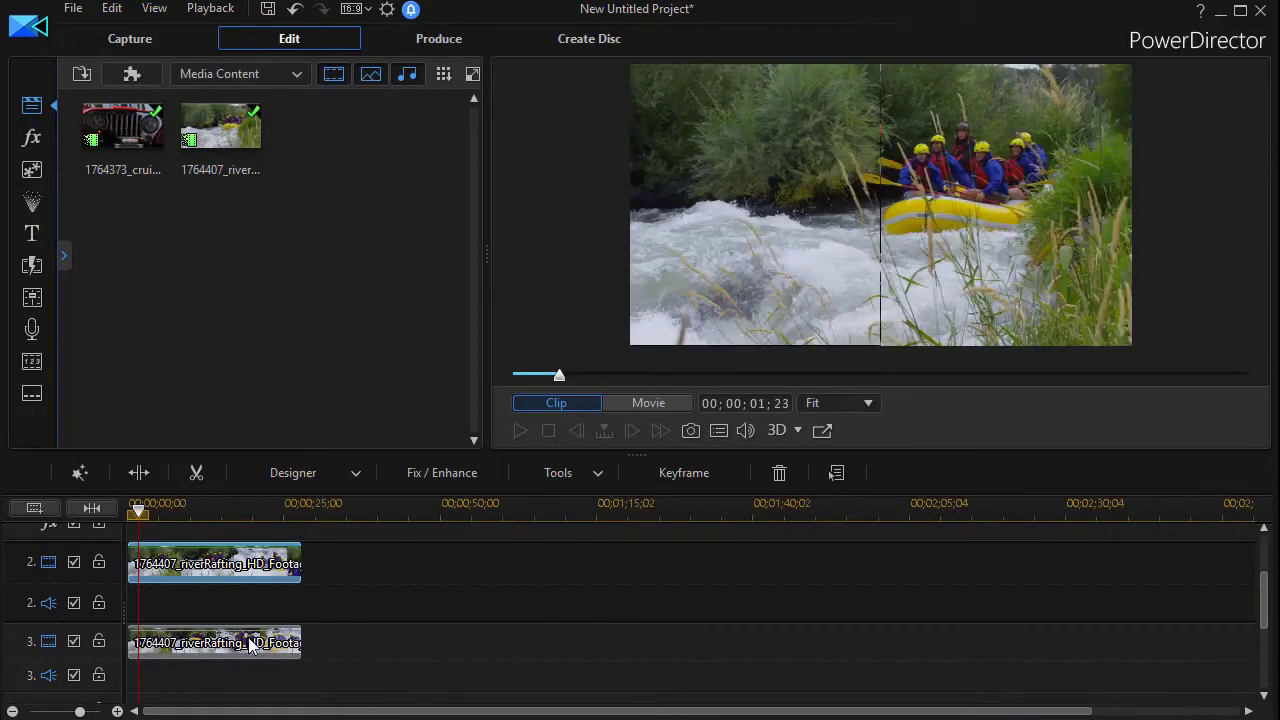
# Keyframe the track-3 clip centred at 2 s, sliding right to X 1.023 by 4 s
pyautogui.click(250, 643)
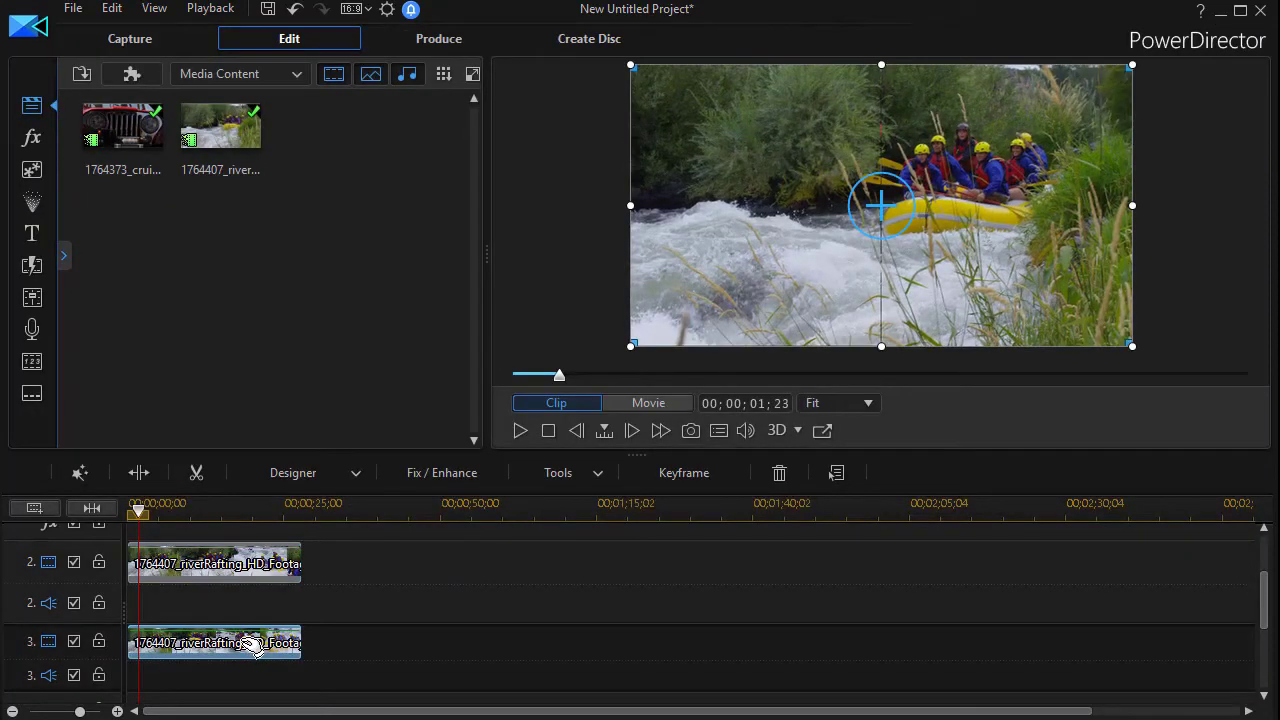
pyautogui.doubleClick(268, 646)
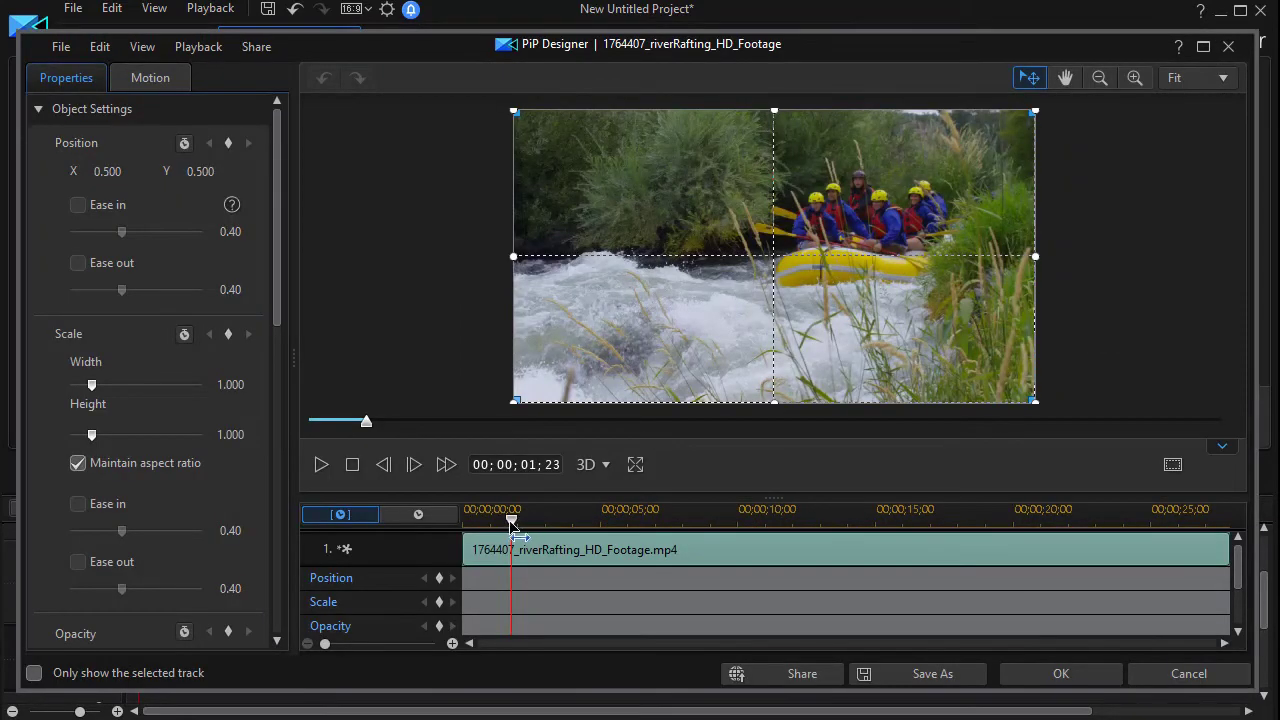
pyautogui.moveTo(512, 522); pyautogui.dragTo(517, 522)
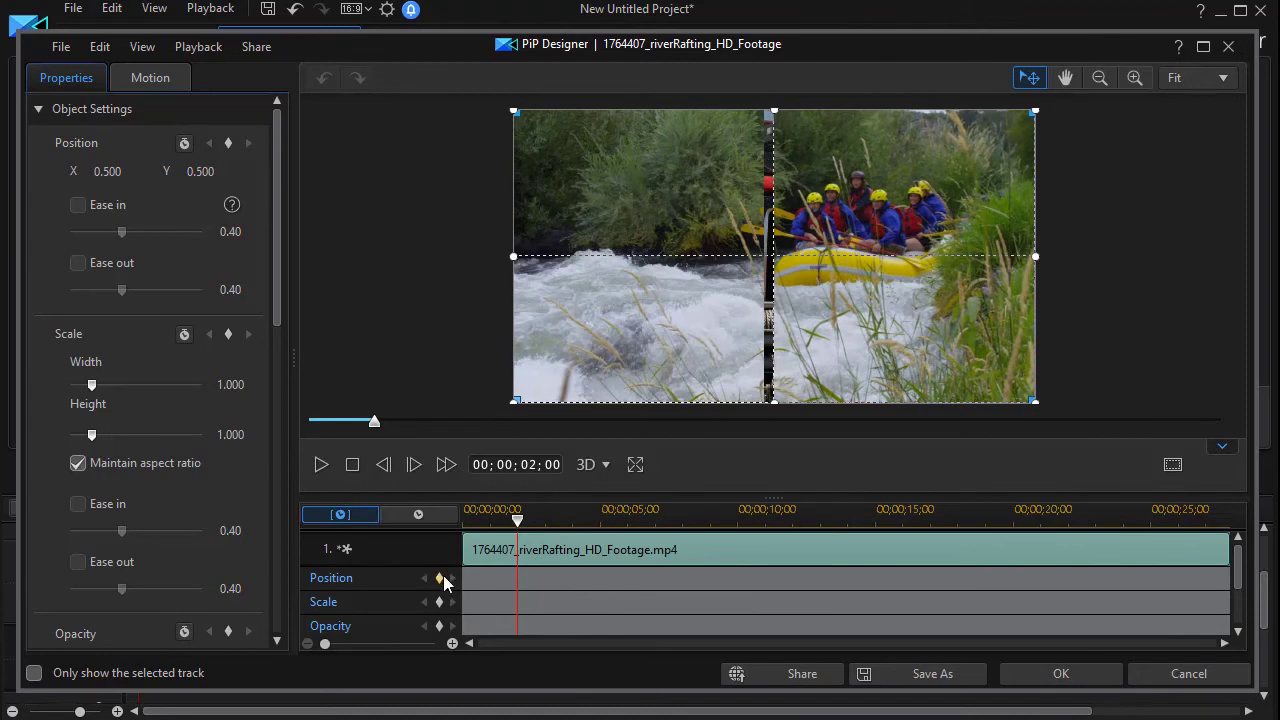
pyautogui.click(438, 579)
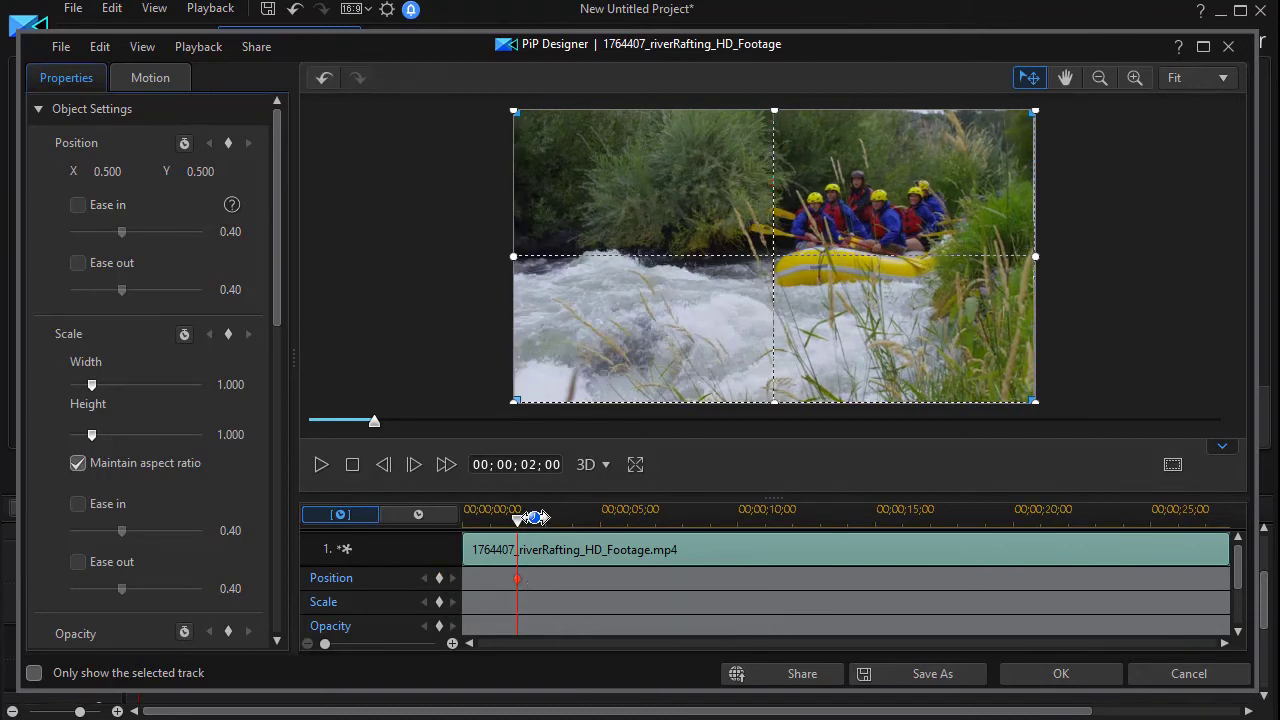
pyautogui.moveTo(517, 522); pyautogui.dragTo(572, 527)
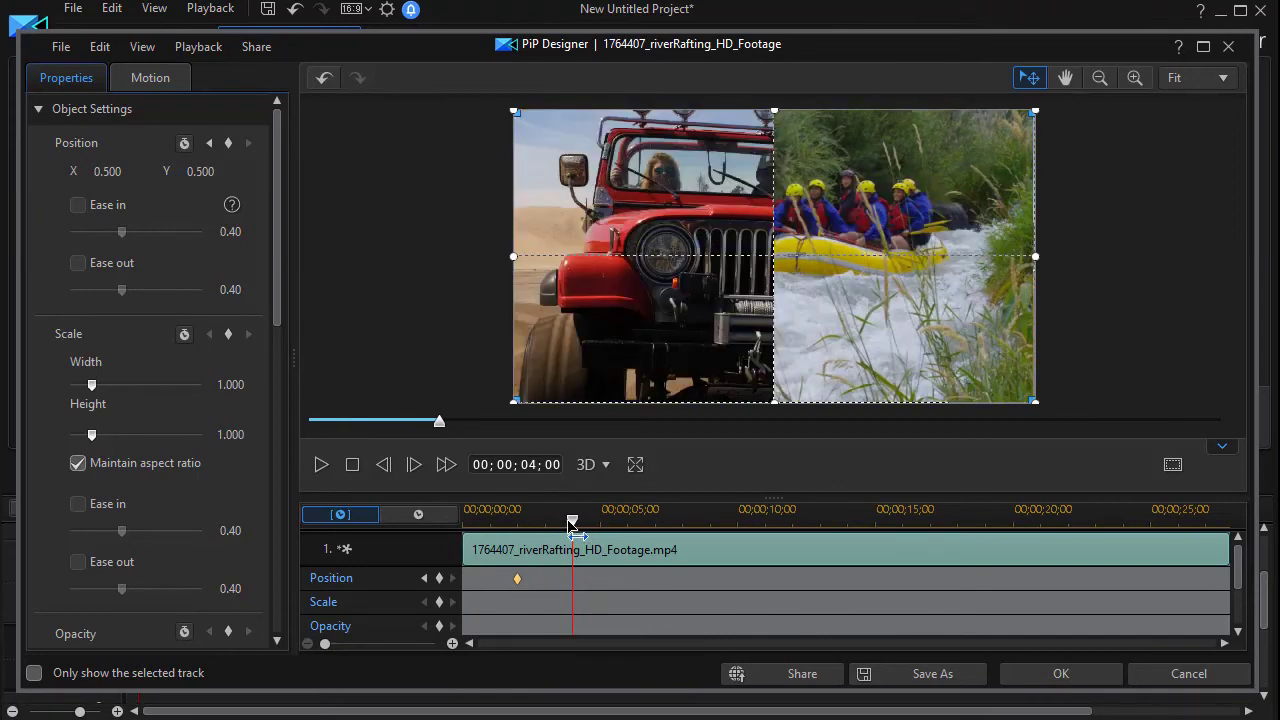
pyautogui.moveTo(845, 249); pyautogui.dragTo(1116, 257)
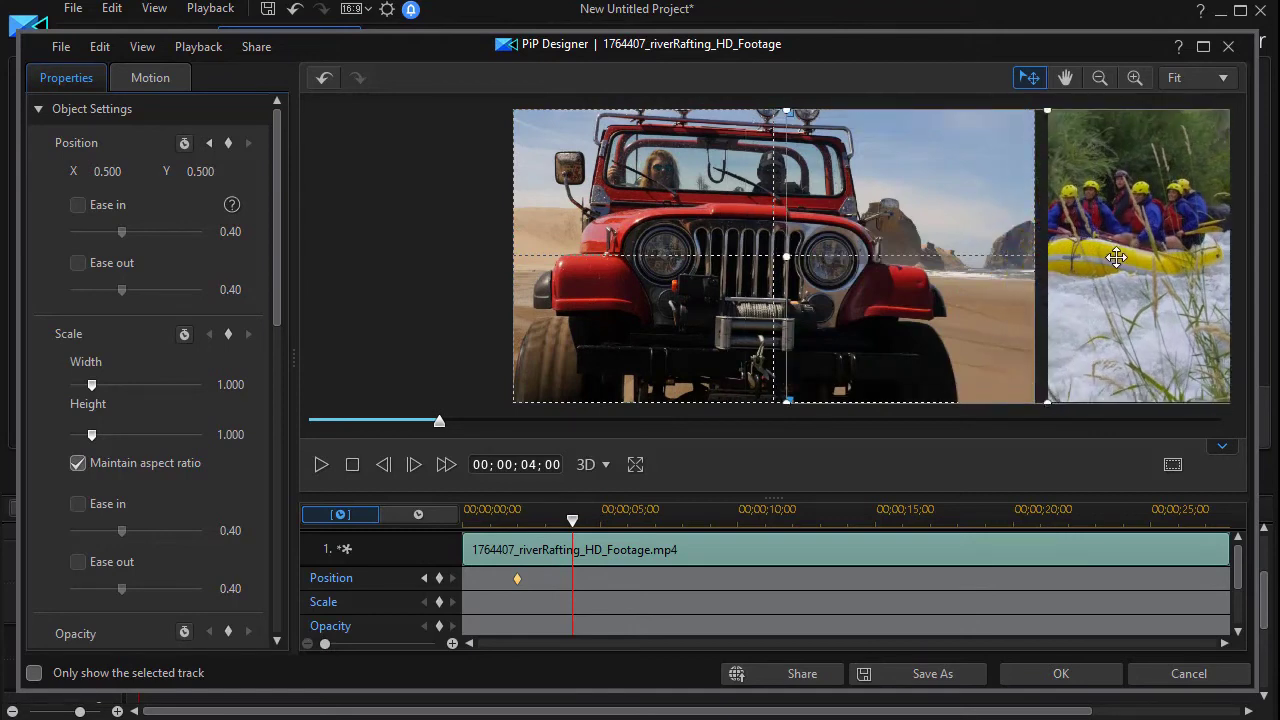
pyautogui.click(1056, 688)
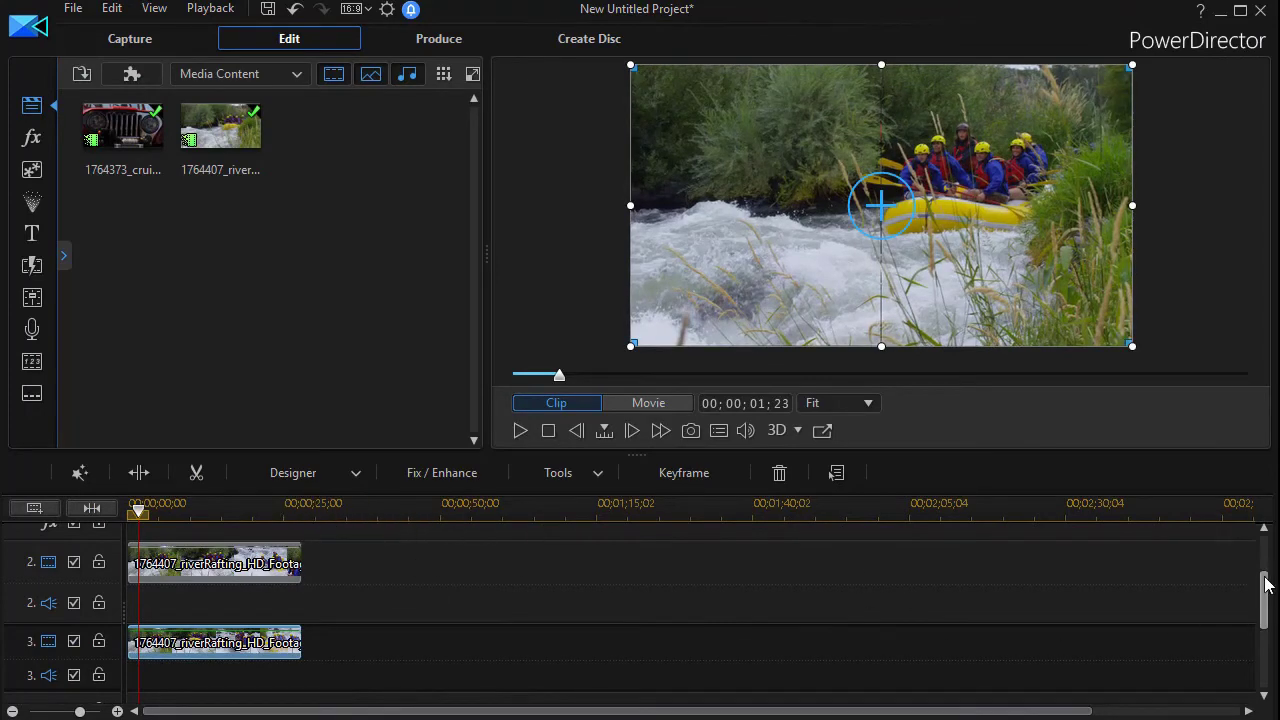
# Switch the preview to Movie mode and play the full project from the start
pyautogui.moveTo(1265, 586); pyautogui.dragTo(1237, 477)
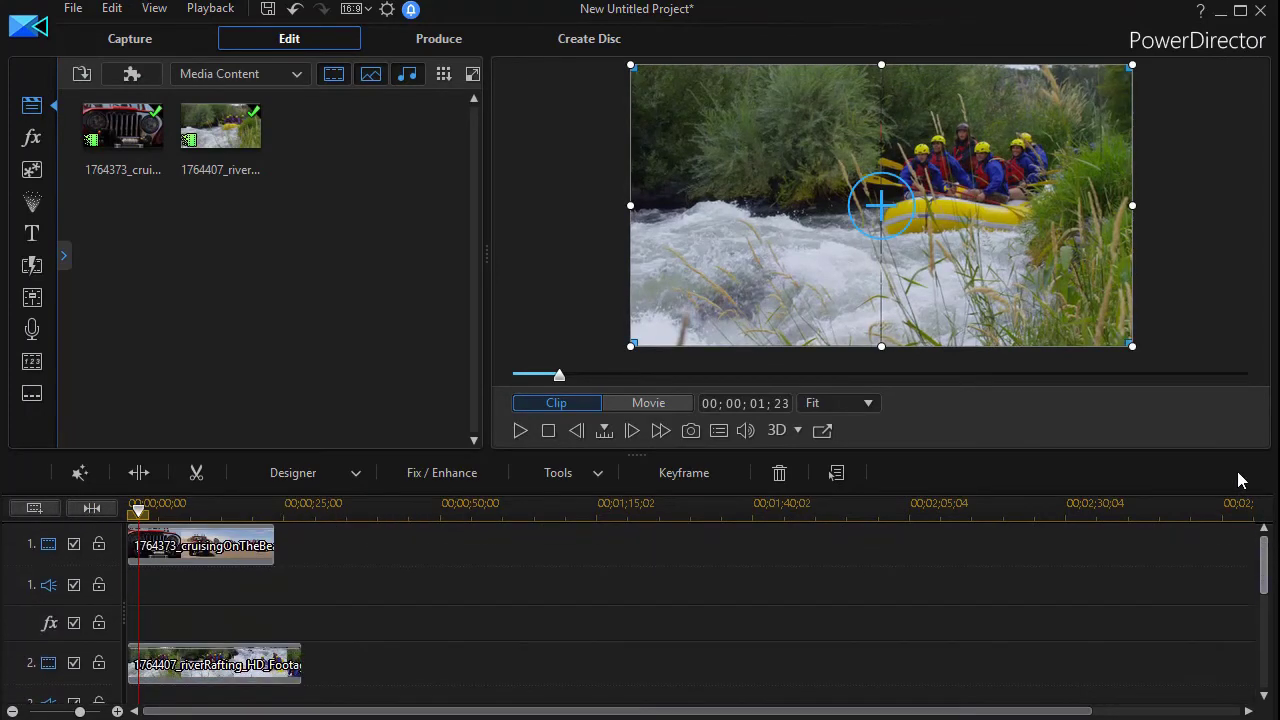
pyautogui.click(131, 512)
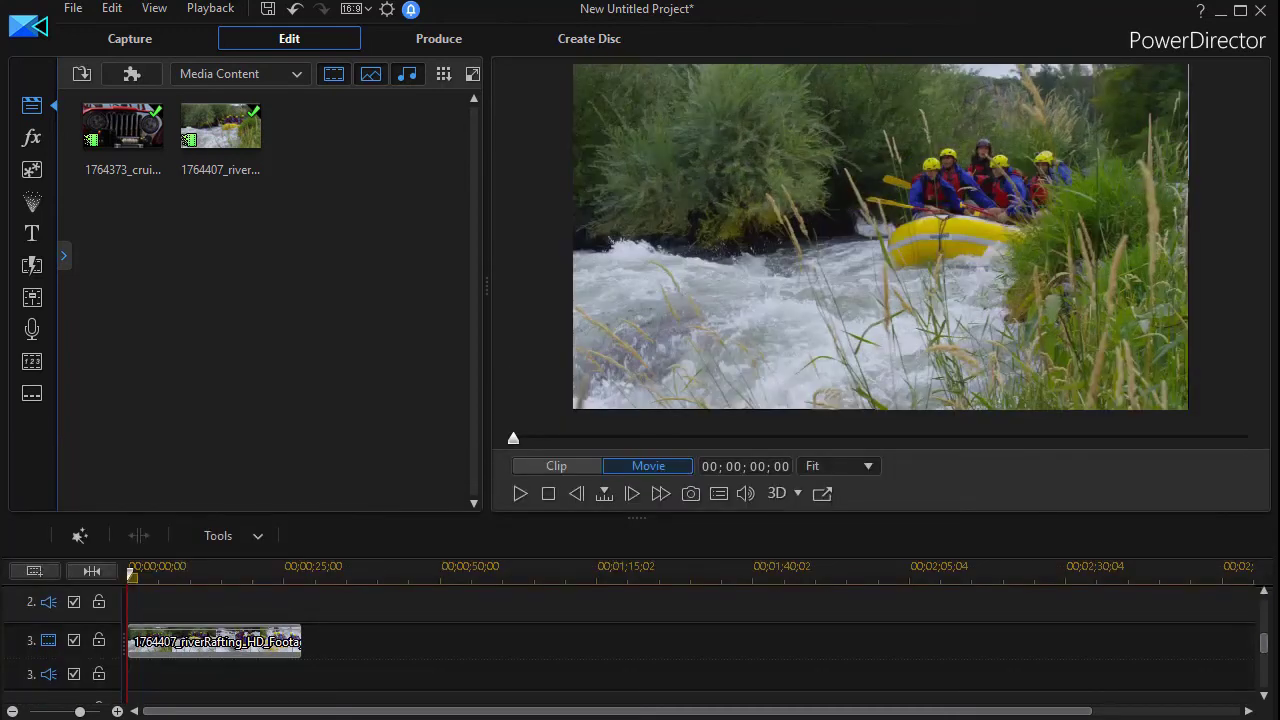
pyautogui.click(520, 494)
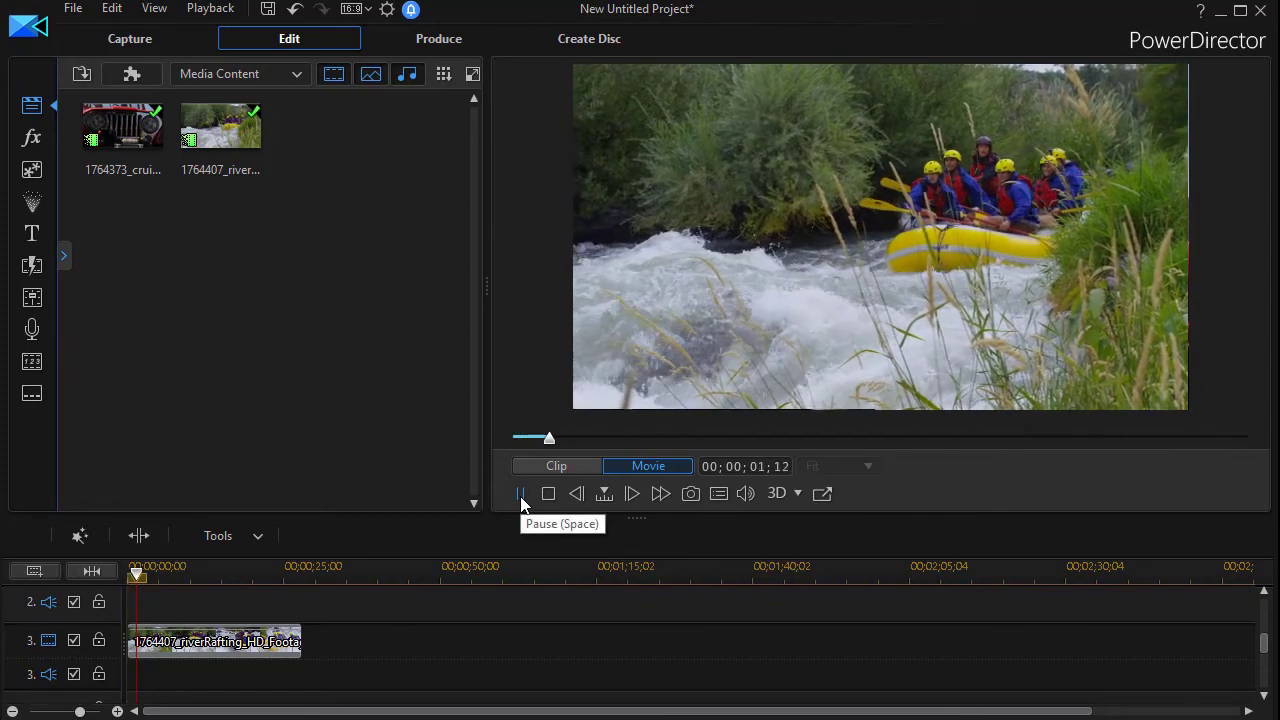